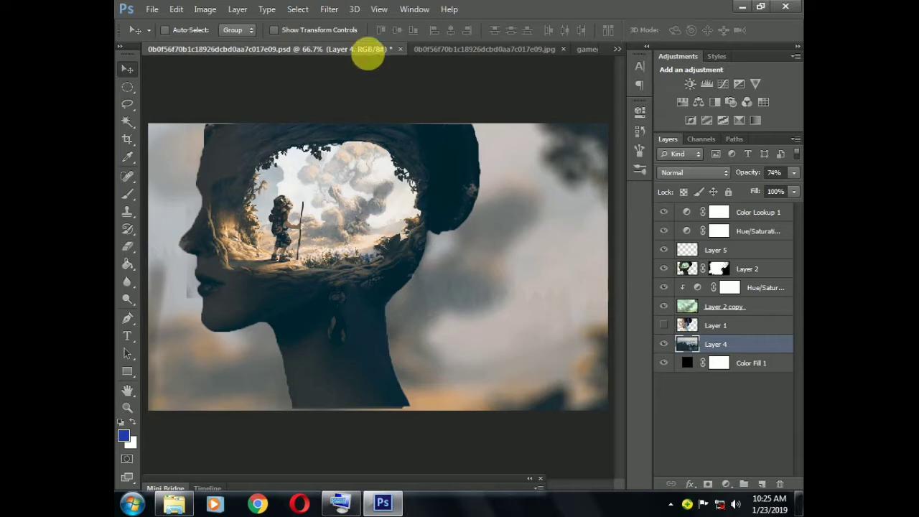
Close the layered PSD composite without saving its changes and bring up the portrait photo document
left_click(400, 49)
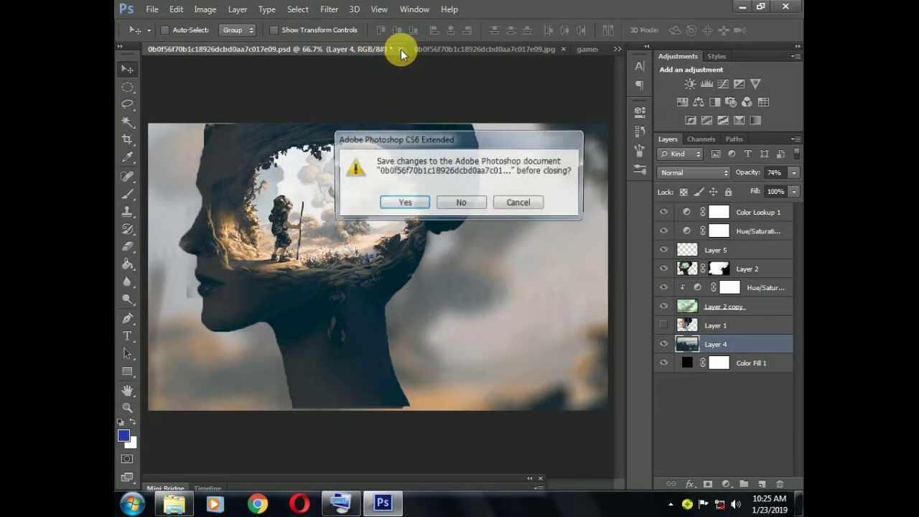
left_click(465, 202)
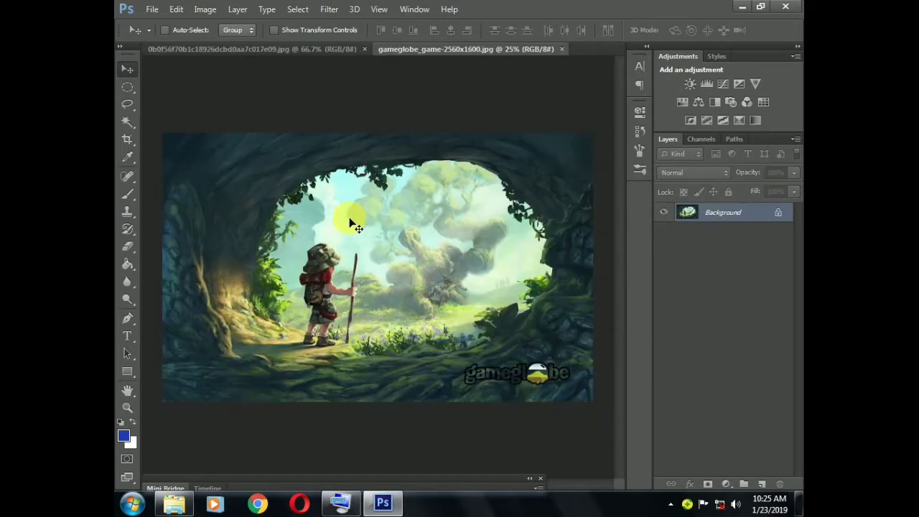
left_click(305, 51)
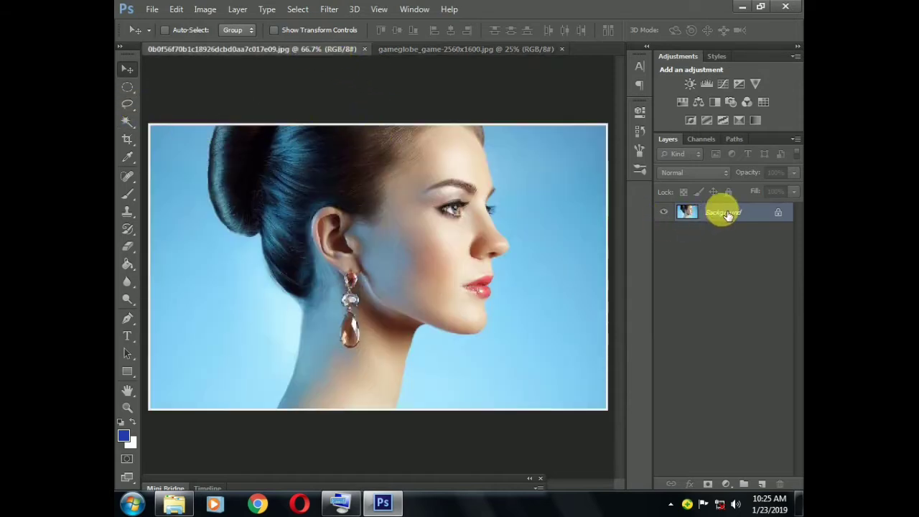
Duplicate the portrait's Background layer and delete the original Background layer
left_click_drag(722, 211, 763, 485)
left_click(752, 240)
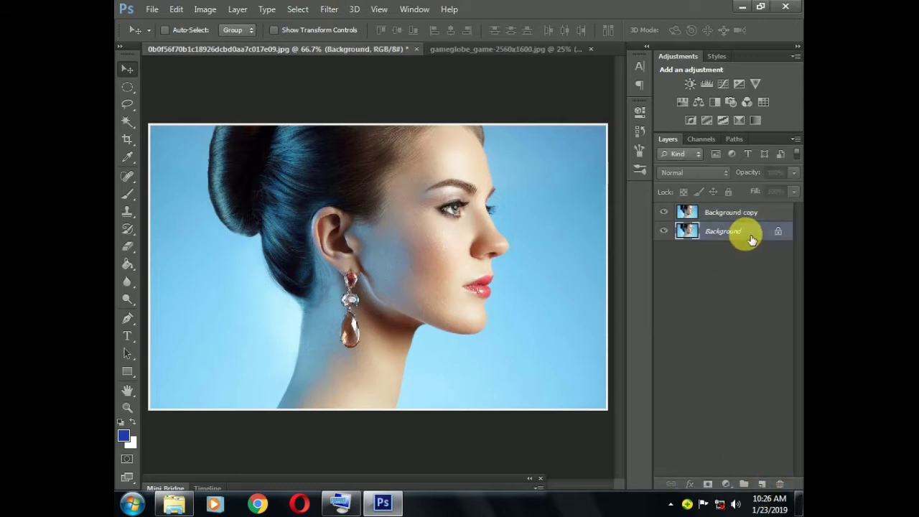
key("Delete")
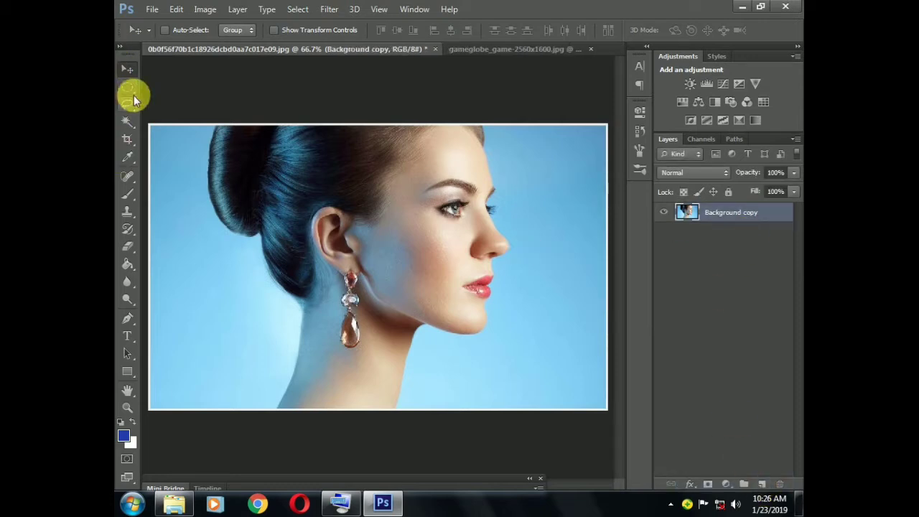
Select the woman with the Quick Selection tool, copy her to a new layer and hide Background copy
left_click_drag(126, 130, 191, 126)
left_click(302, 132)
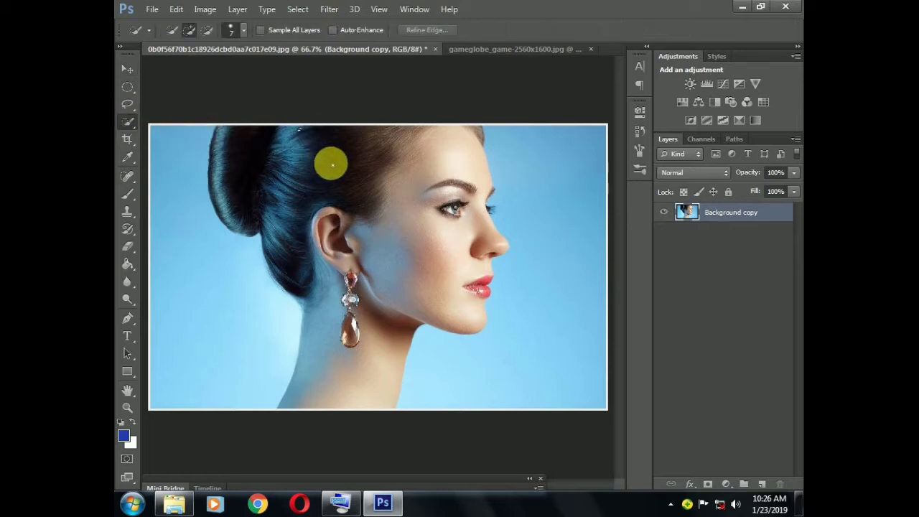
left_click_drag(369, 198, 382, 242)
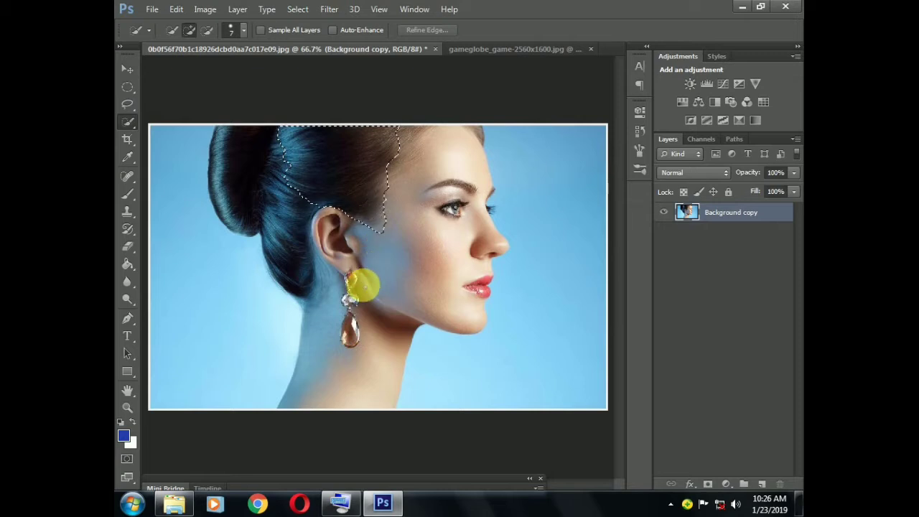
left_click_drag(361, 310, 352, 369)
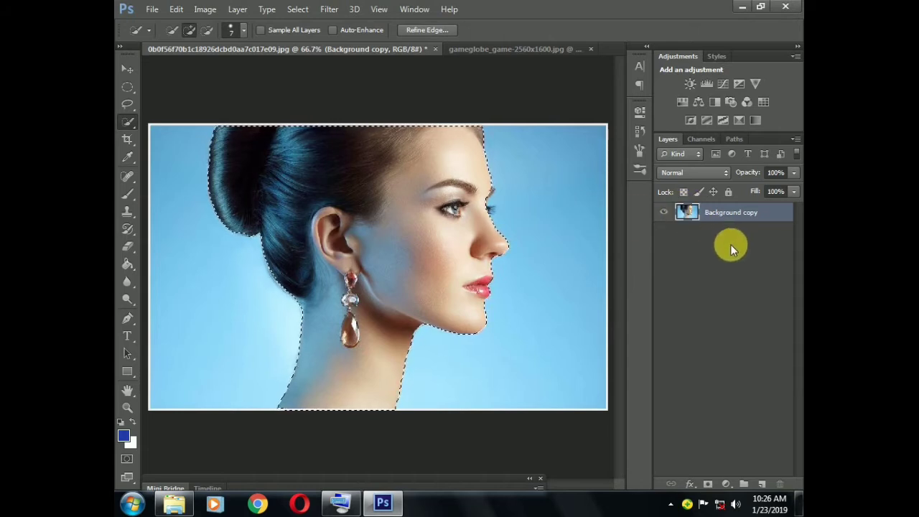
key("ctrl+j")
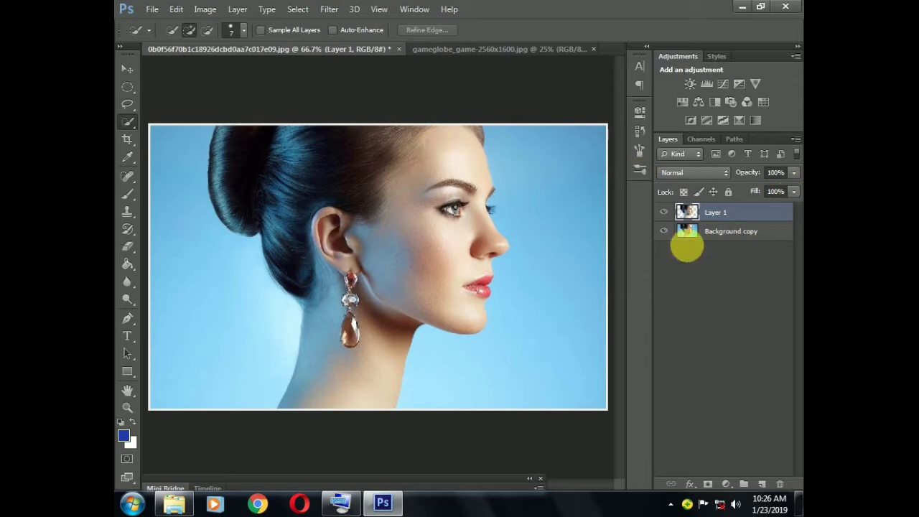
left_click(664, 230)
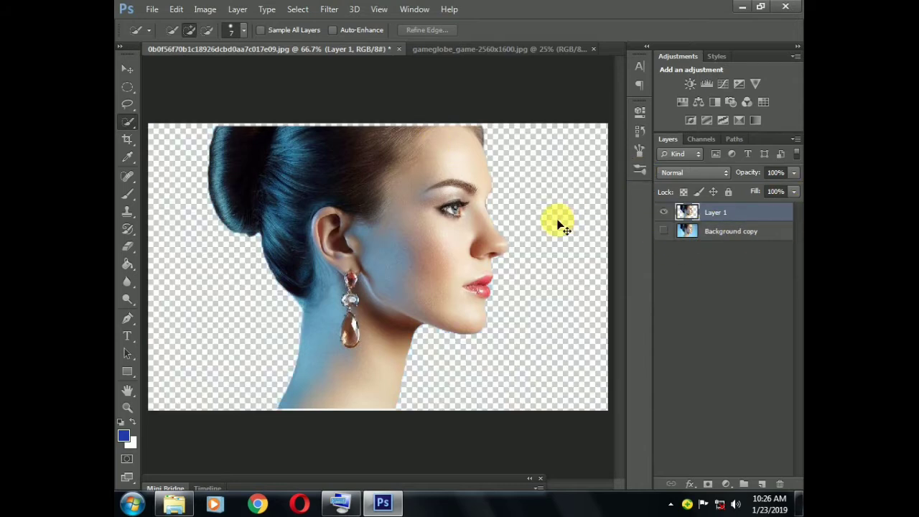
Flip the cut-out woman horizontally, shift her left and stretch her height to about 100.8% so she reaches the canvas bottom
key("ctrl+t")
right_click(430, 268)
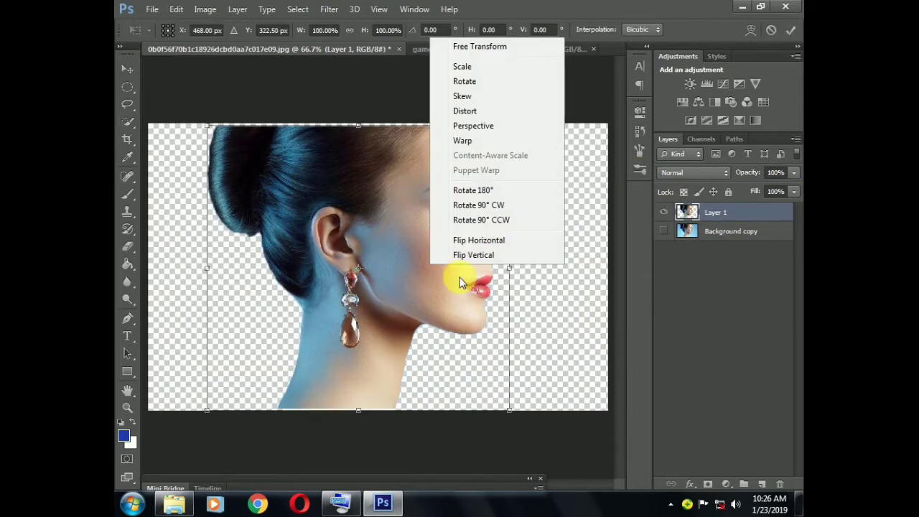
left_click(491, 242)
left_click_drag(380, 291, 333, 291)
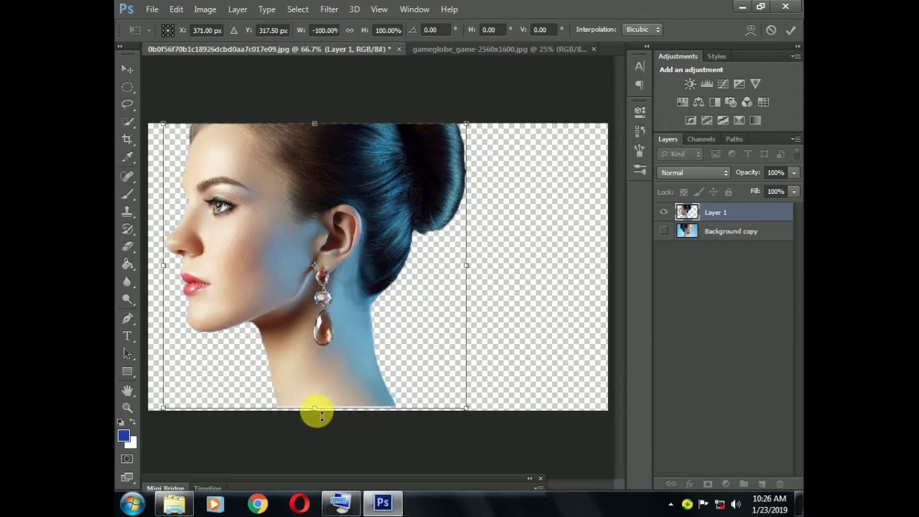
left_click_drag(316, 414, 318, 417)
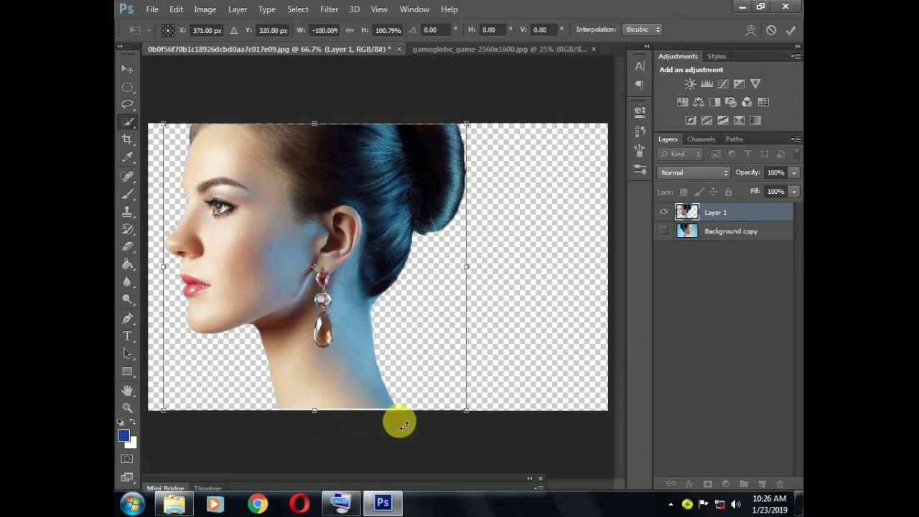
key("Return")
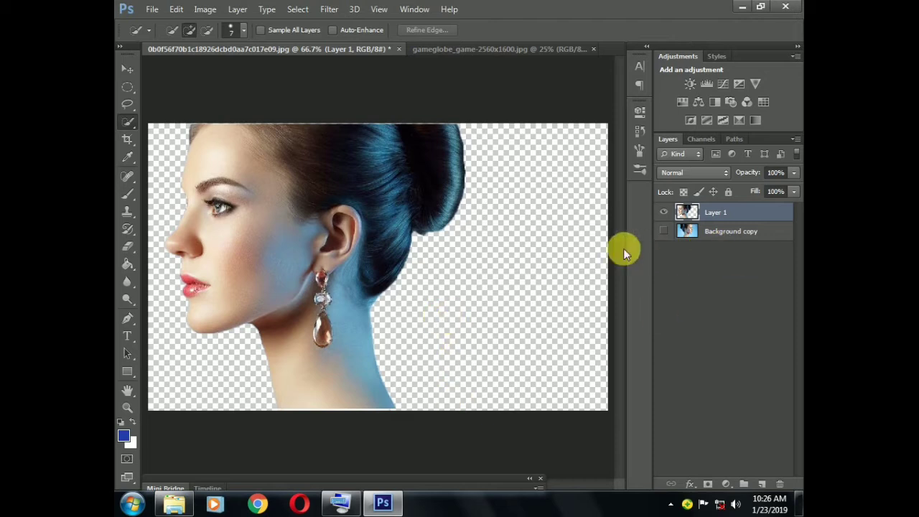
Add a Solid Color fill layer in off-white #f6f6f6 directly above Background copy
left_click(736, 237)
left_click(726, 484)
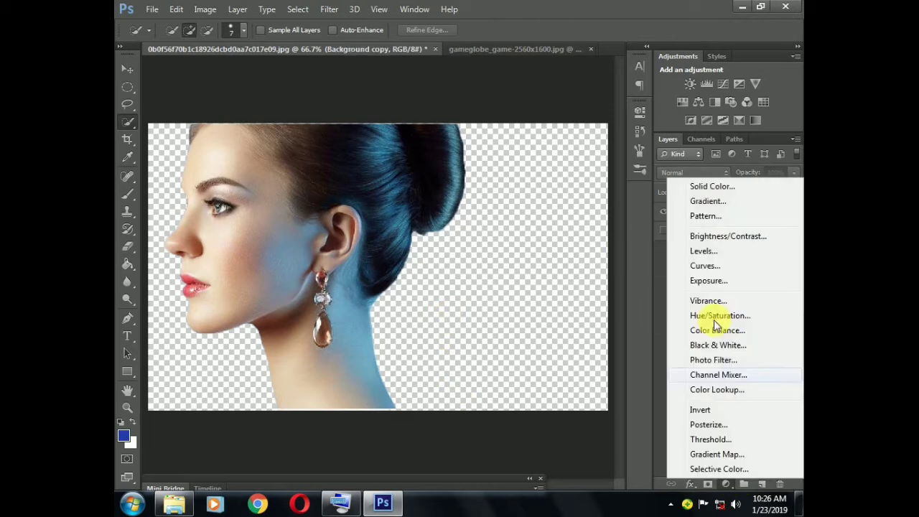
left_click(708, 188)
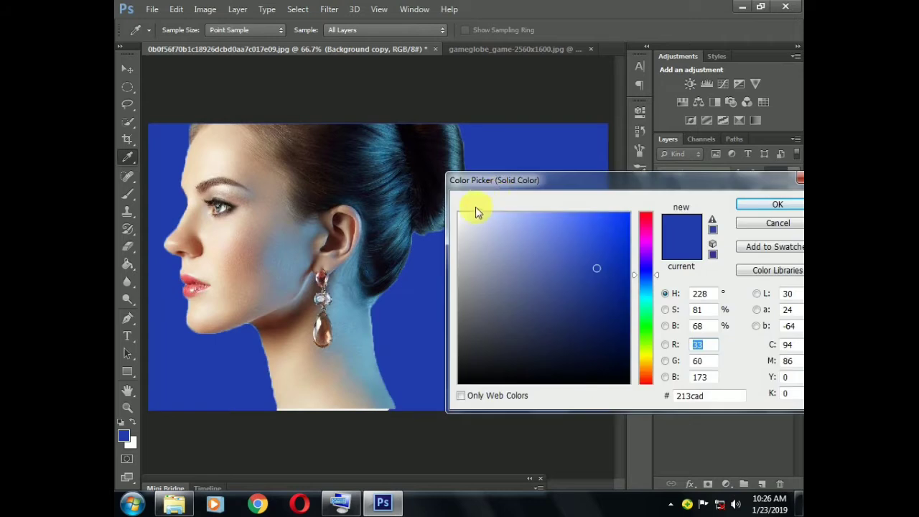
left_click_drag(469, 223, 460, 220)
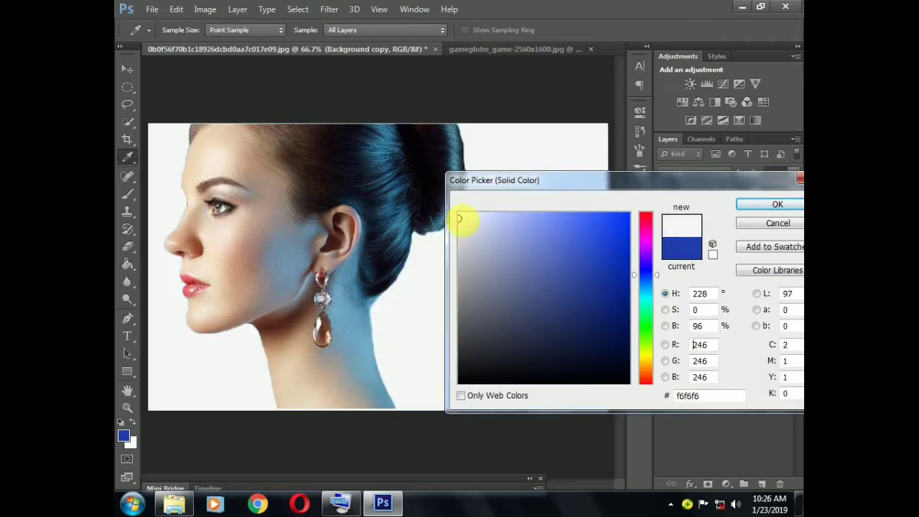
left_click(775, 207)
key("w")
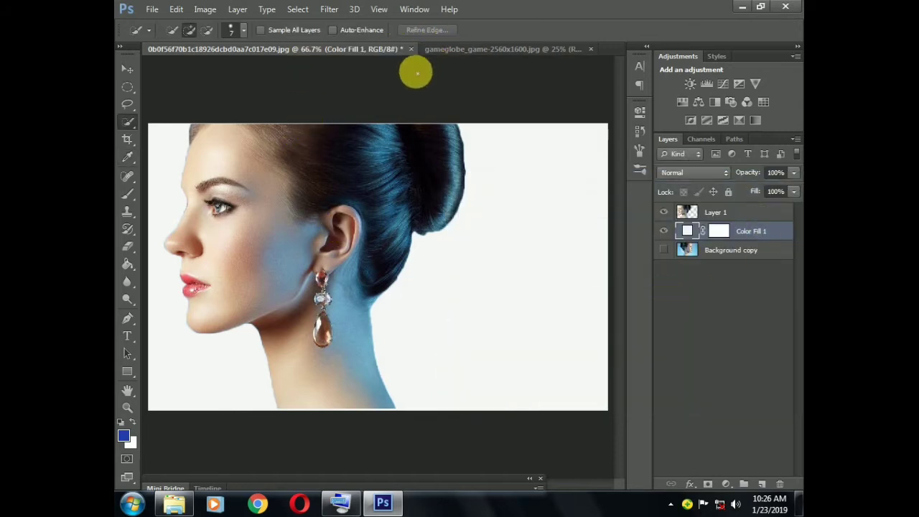
Bring the gameglobe forest image into the portrait document as a layer above the colour fill
left_click(127, 68)
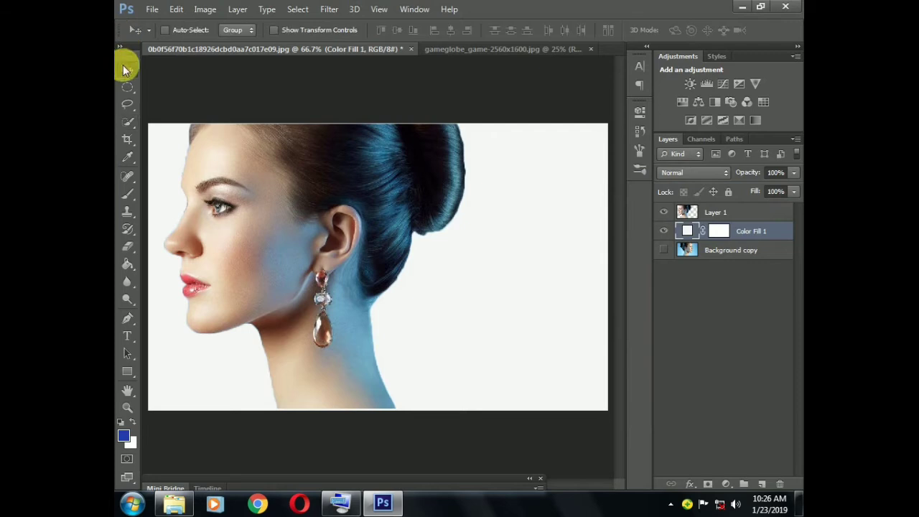
left_click(452, 49)
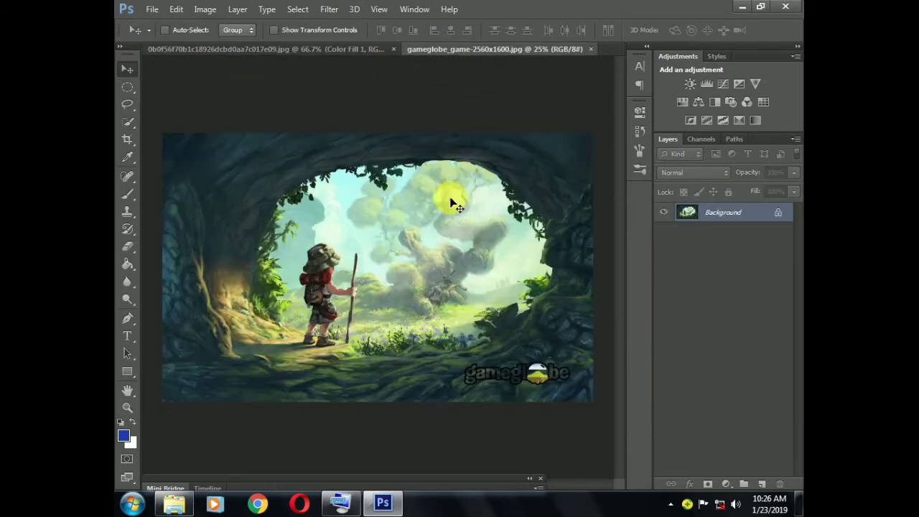
left_click_drag(448, 199, 303, 179)
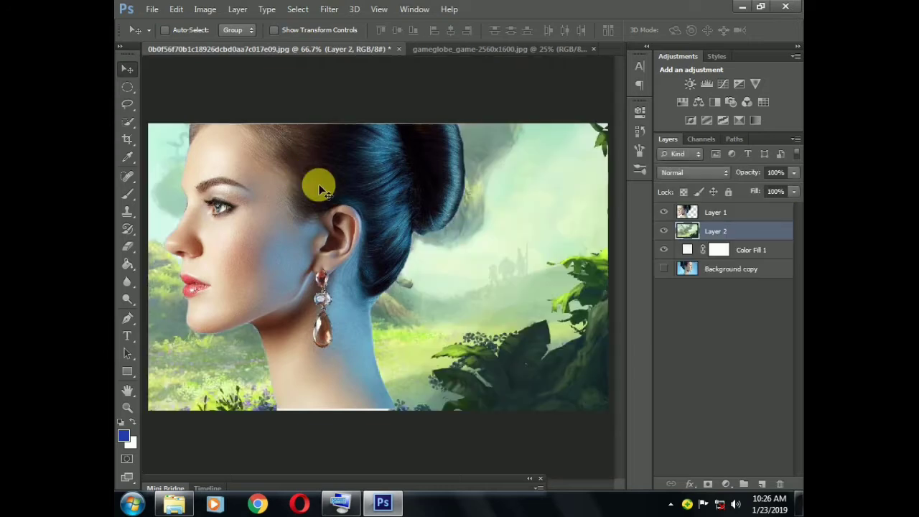
Duplicate the forest layer within the same document under the name Layer 2 copy
right_click(732, 238)
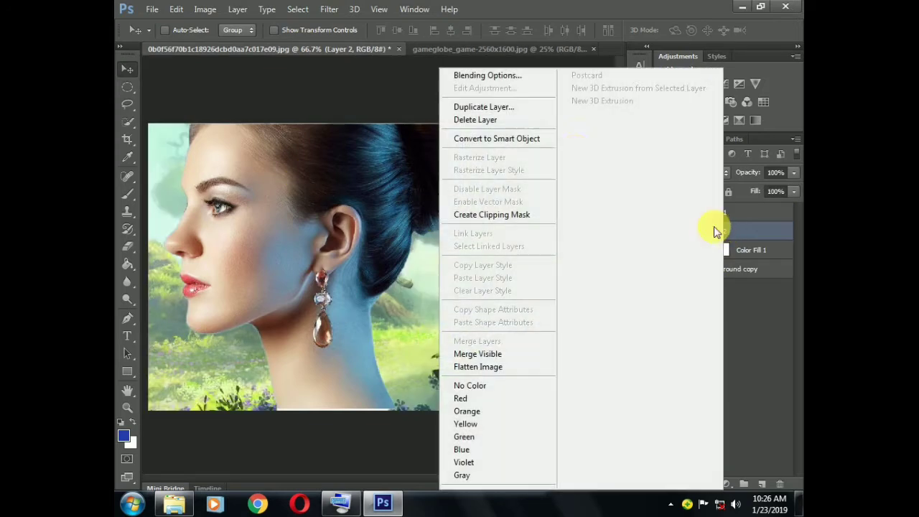
left_click(485, 107)
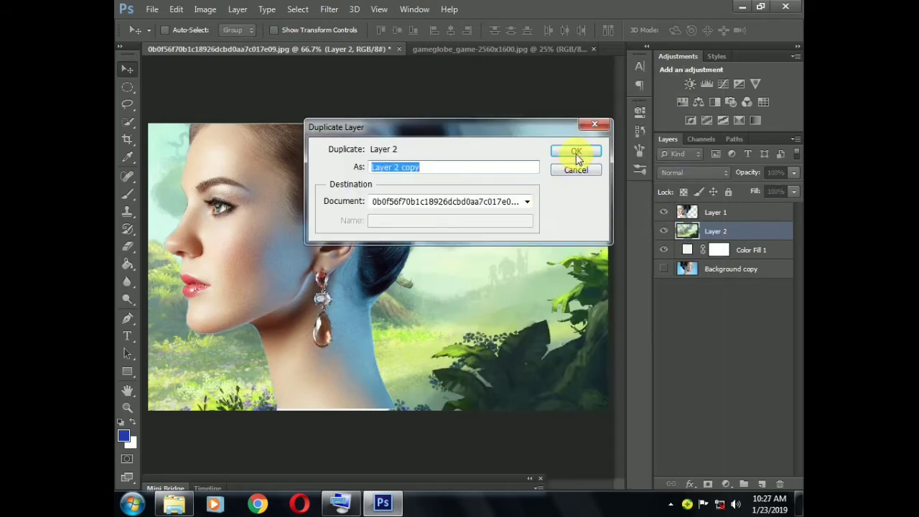
left_click(578, 158)
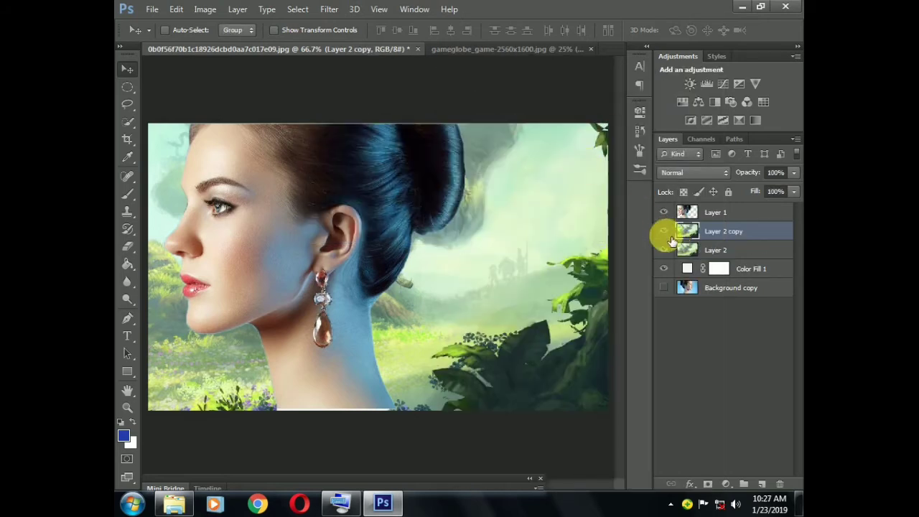
Hide Layer 2 copy and move Layer 2 to the top of the layer stack, above the woman
left_click_drag(725, 248, 719, 232)
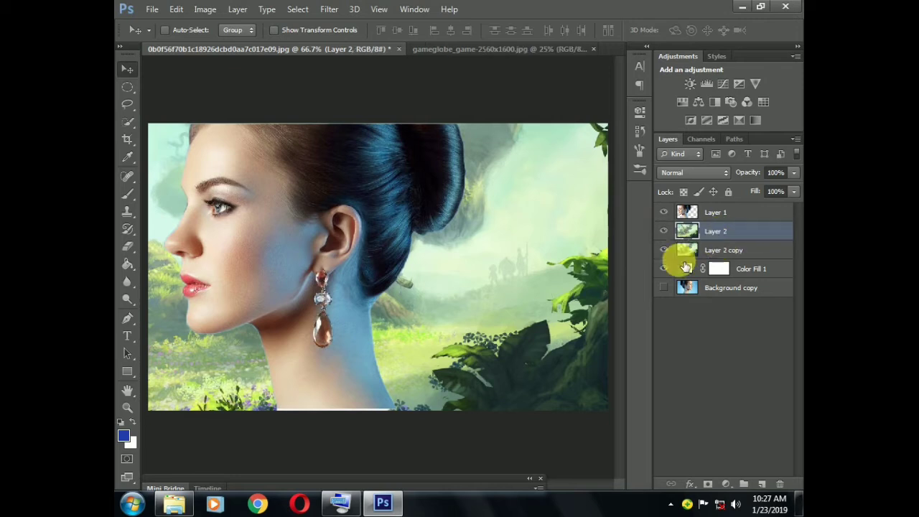
left_click(664, 250)
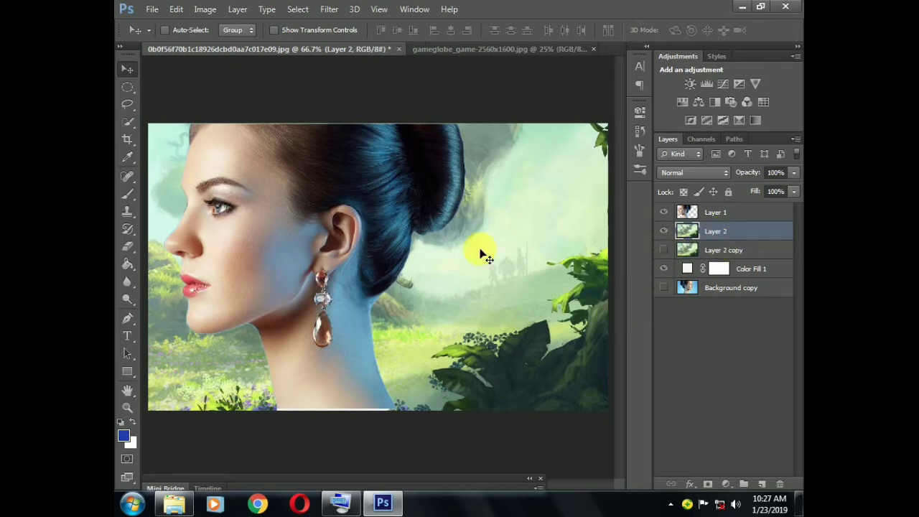
left_click_drag(719, 235, 722, 213)
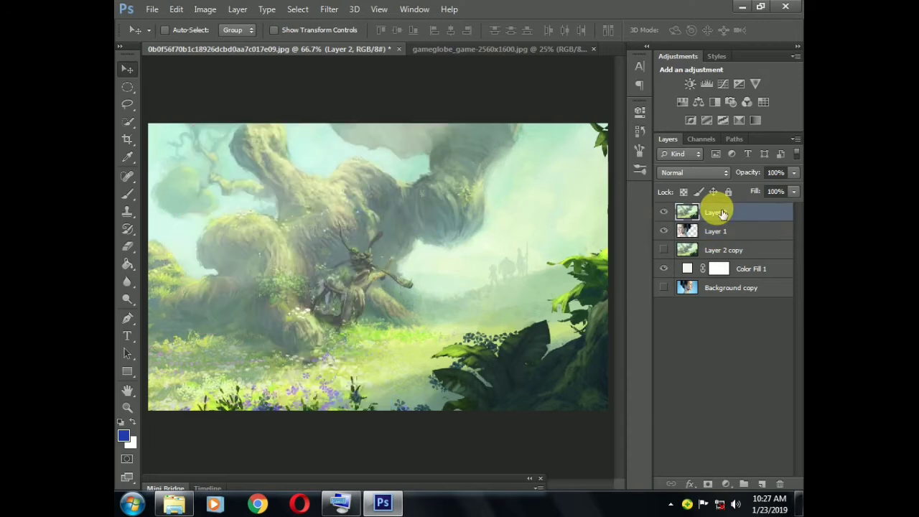
Scale the forest image on Layer 2 down to about 25% and move it over the woman's head
key("ctrl+minus")
key("ctrl+minus")
key("ctrl+minus")
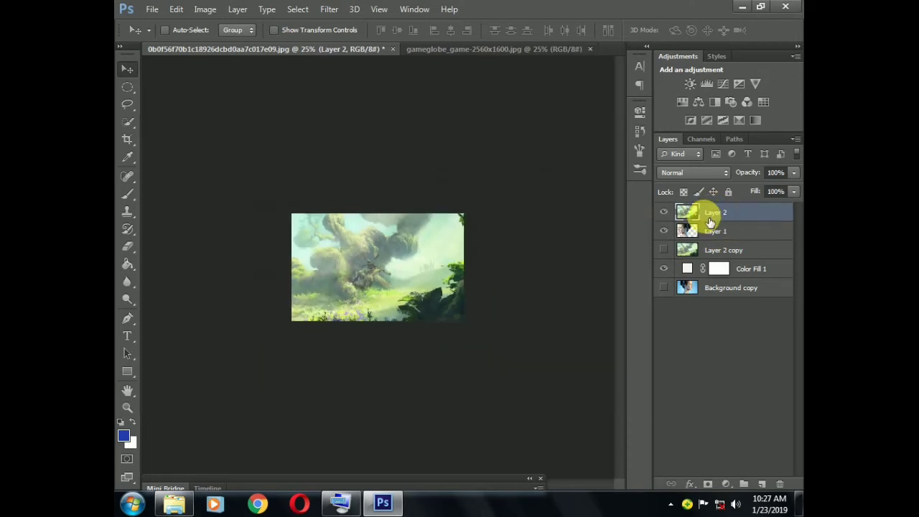
key("ctrl+t")
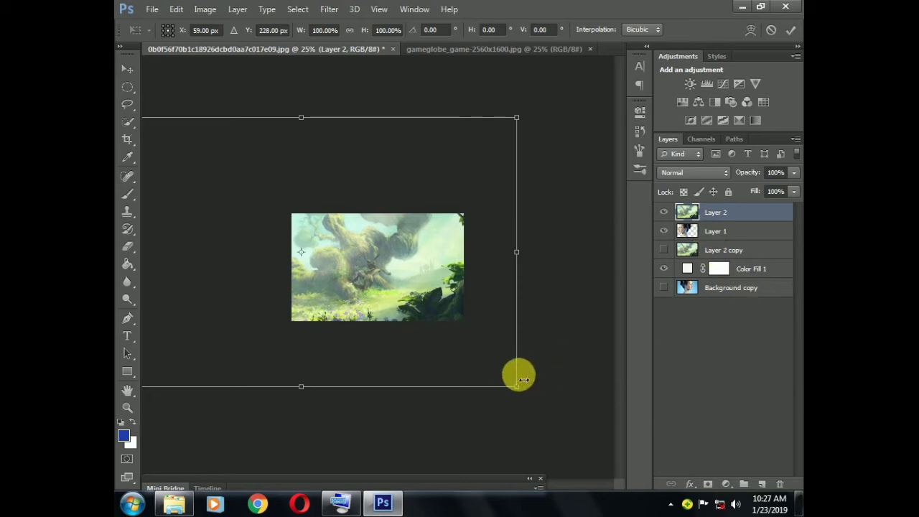
left_click_drag(517, 388, 403, 267)
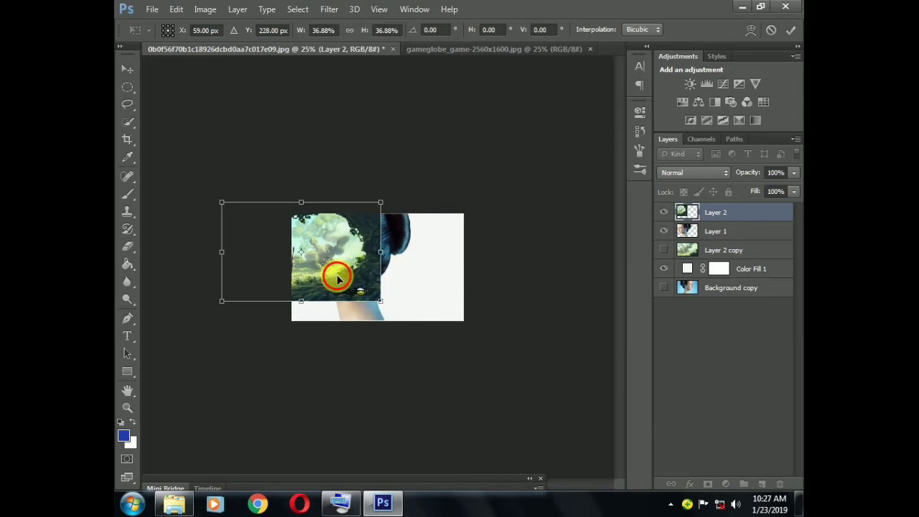
left_click_drag(337, 273, 398, 280)
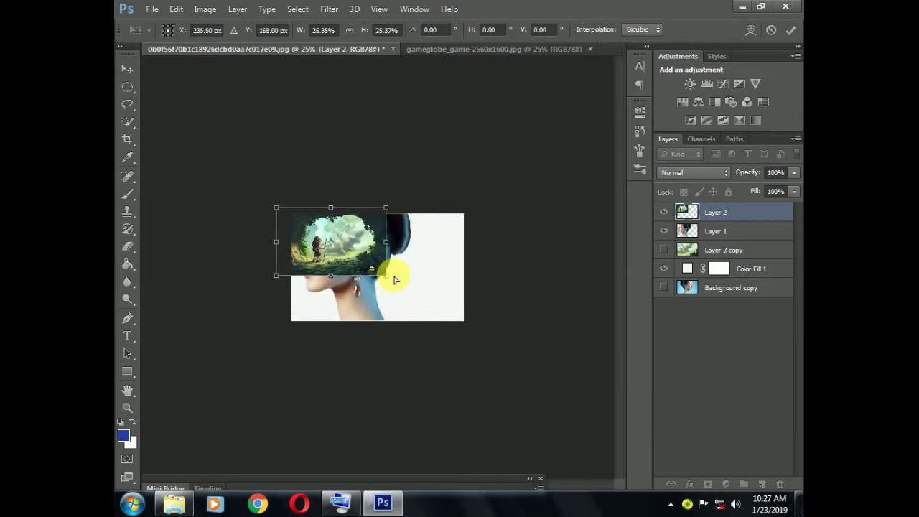
Shrink the forest image further, place it over the woman's forehead, eye and hair, and apply the transform
key("ctrl+plus")
key("ctrl+plus")
key("ctrl+plus")
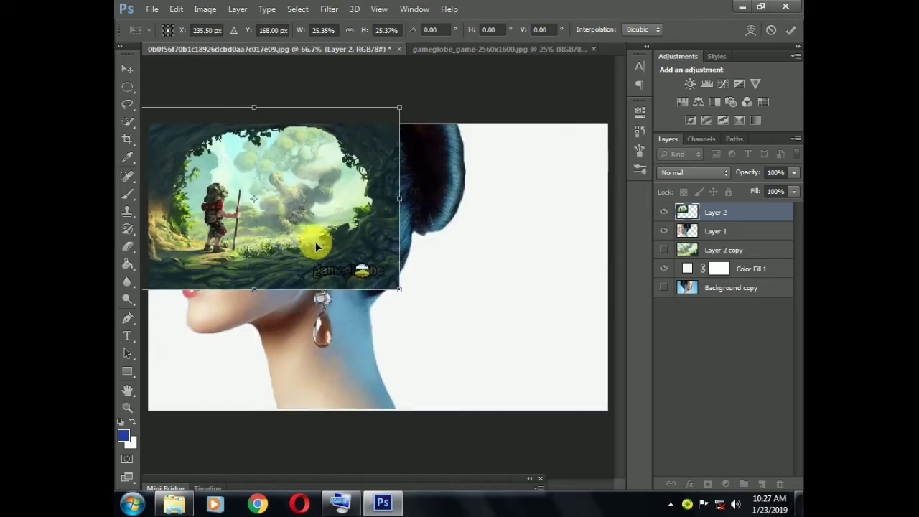
left_click_drag(314, 233, 341, 237)
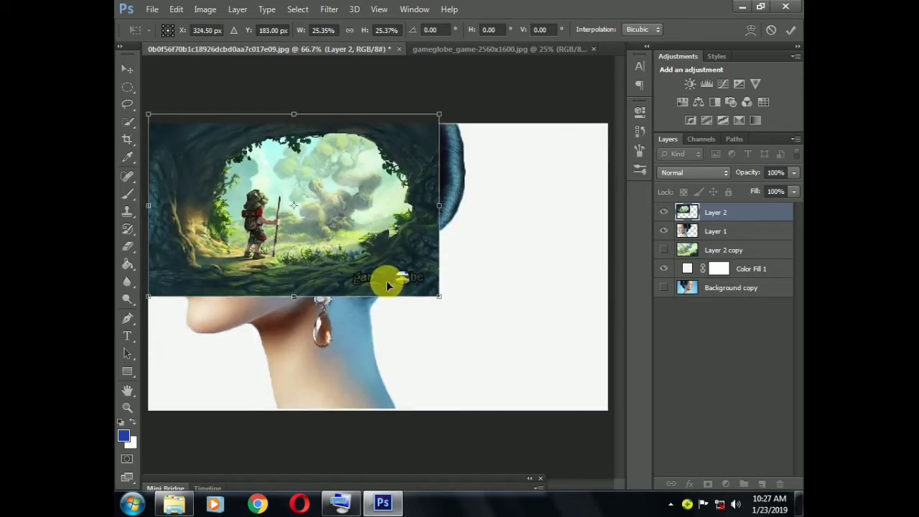
left_click_drag(438, 295, 365, 256)
left_click_drag(314, 234, 351, 241)
key("Return")
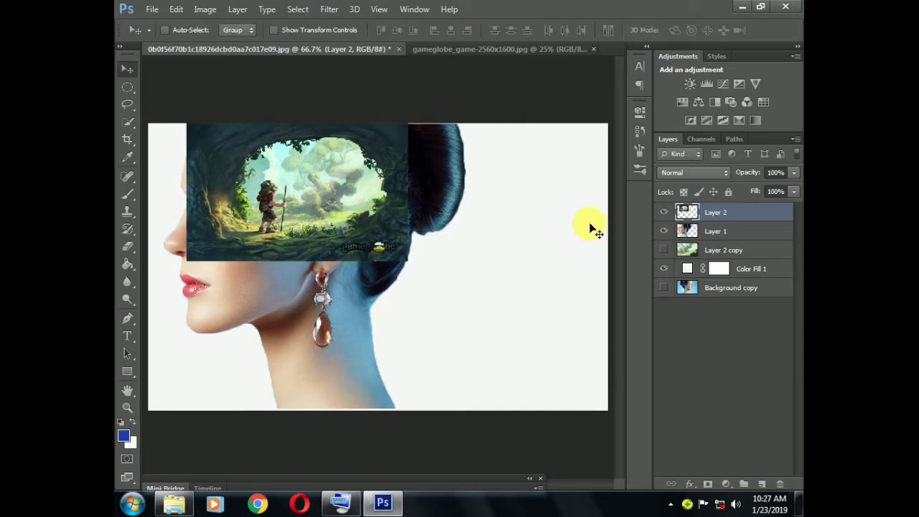
Lower Layer 2's opacity to 68% and shift the forest image about 0.556 in right across the woman's head
left_click(792, 172)
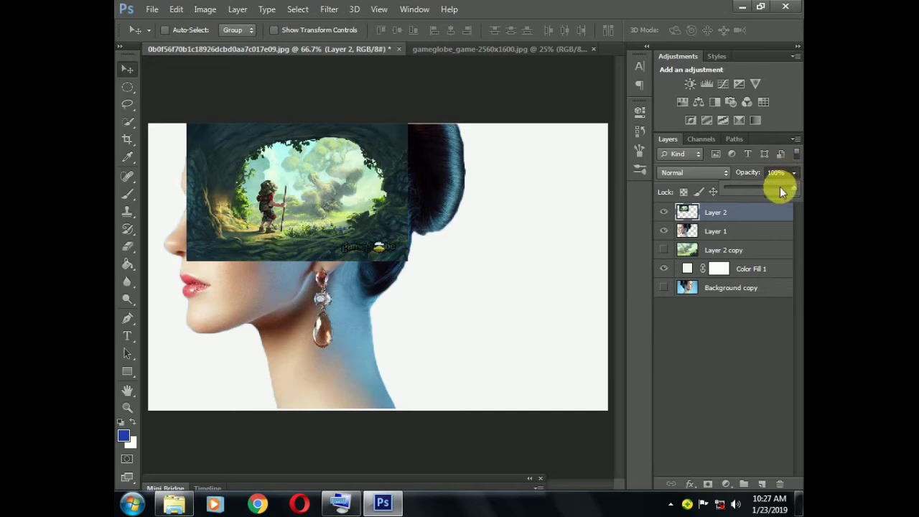
left_click_drag(774, 188, 773, 189)
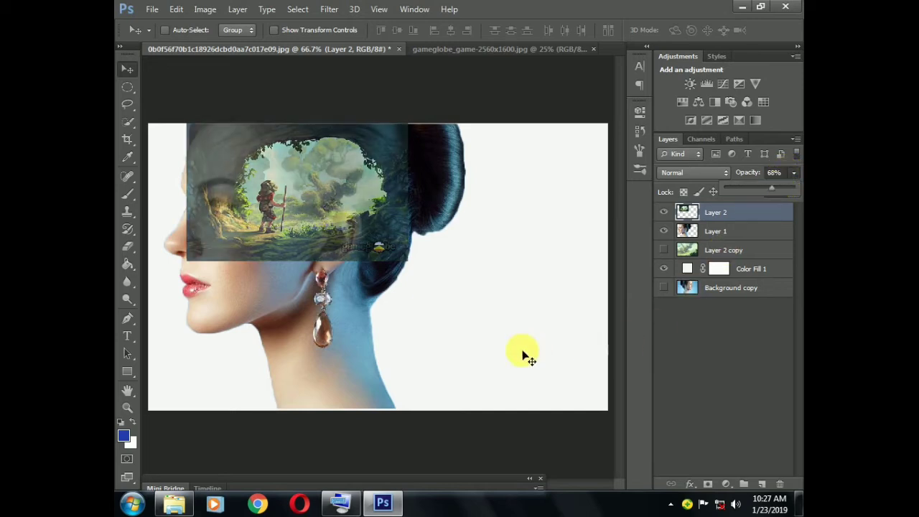
left_click(327, 214)
left_click_drag(326, 214, 337, 213)
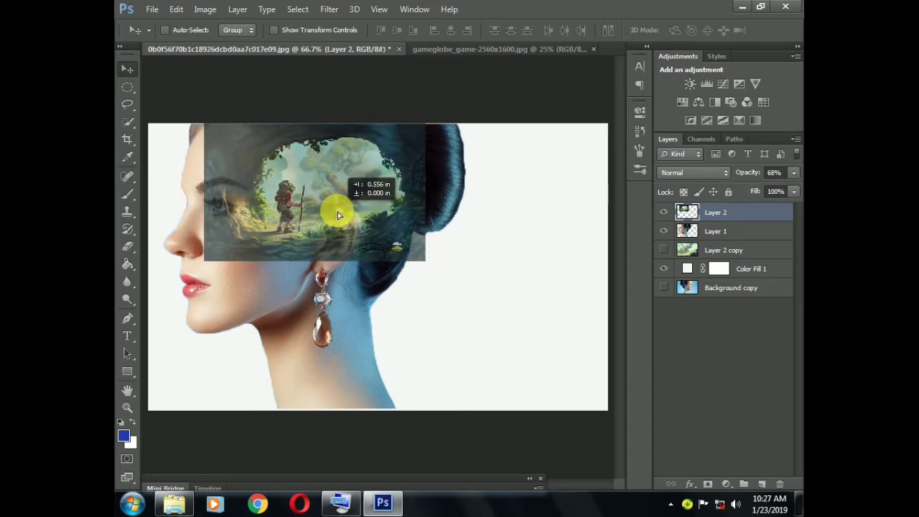
left_click_drag(338, 213, 338, 213)
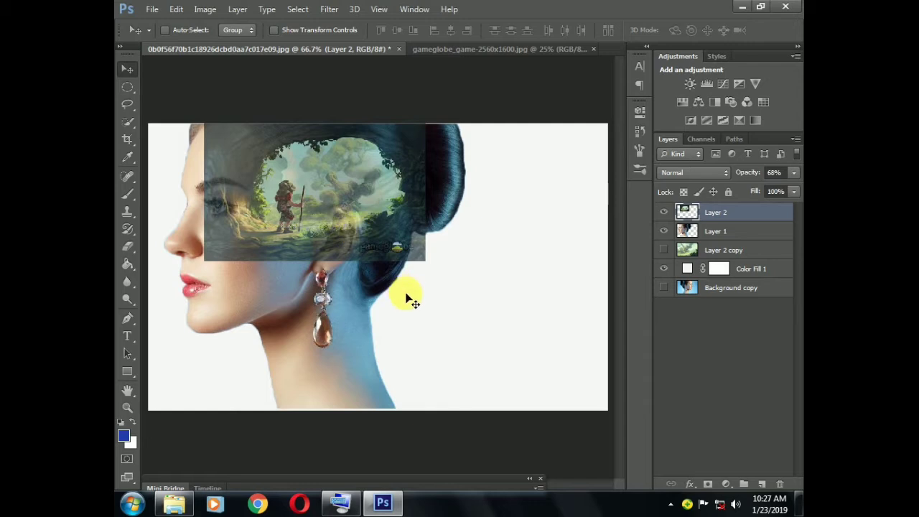
Set Layer 2's blend mode to Lighten and its opacity to 100%
left_click(704, 175)
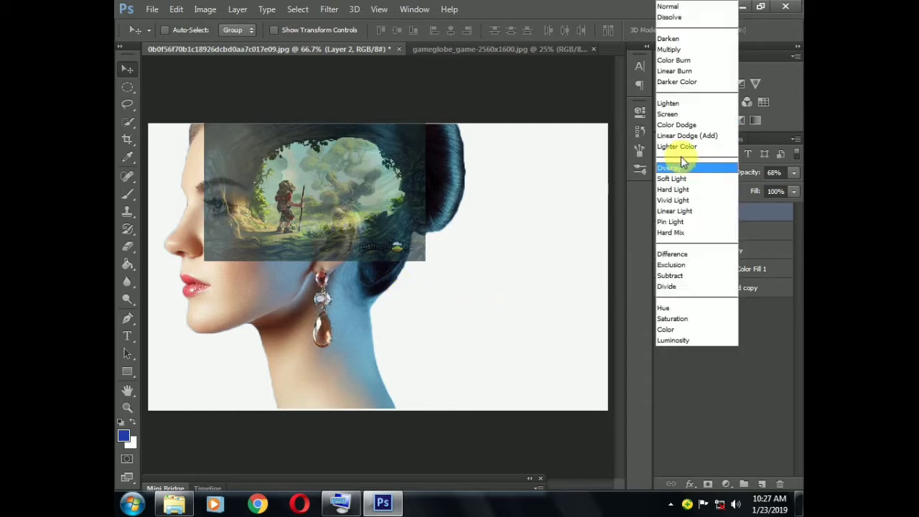
left_click(677, 105)
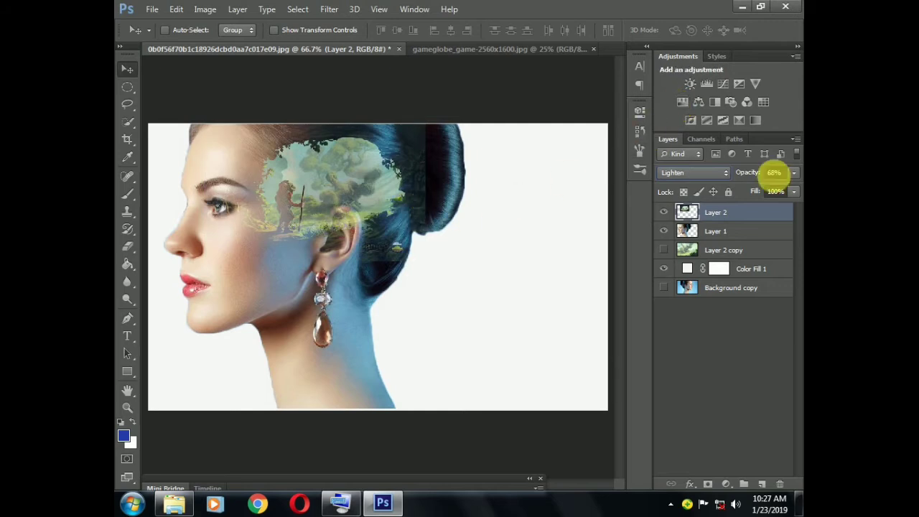
left_click(794, 172)
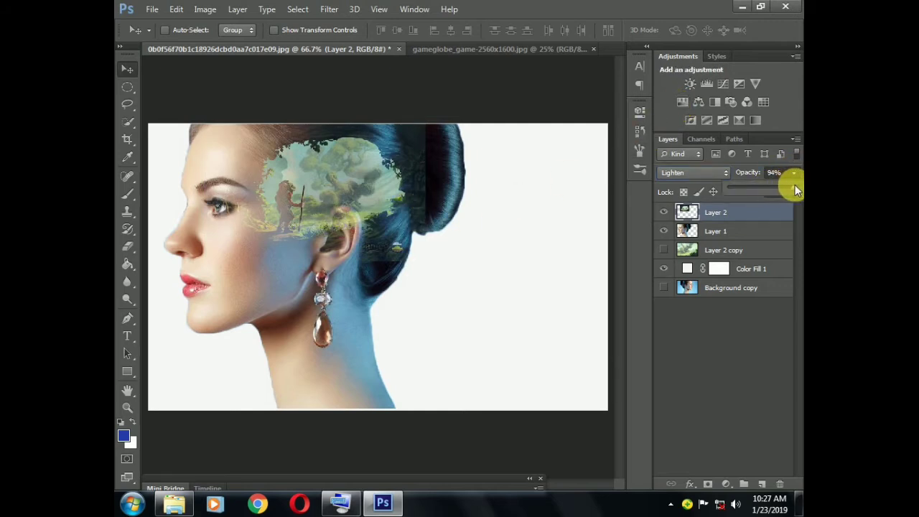
left_click_drag(796, 185, 798, 187)
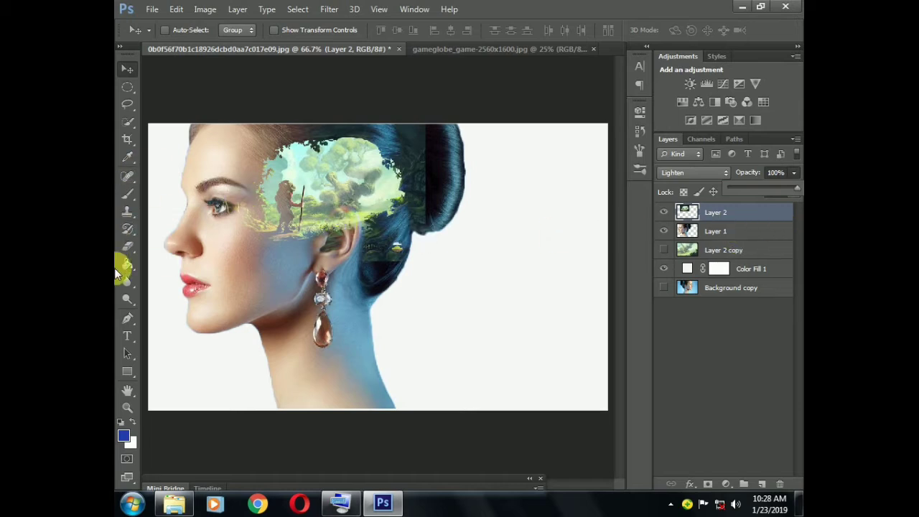
Erase Layer 2's lower-right edge over the hair with a soft 137 px eraser at 0% hardness and 59% opacity
left_click(128, 247)
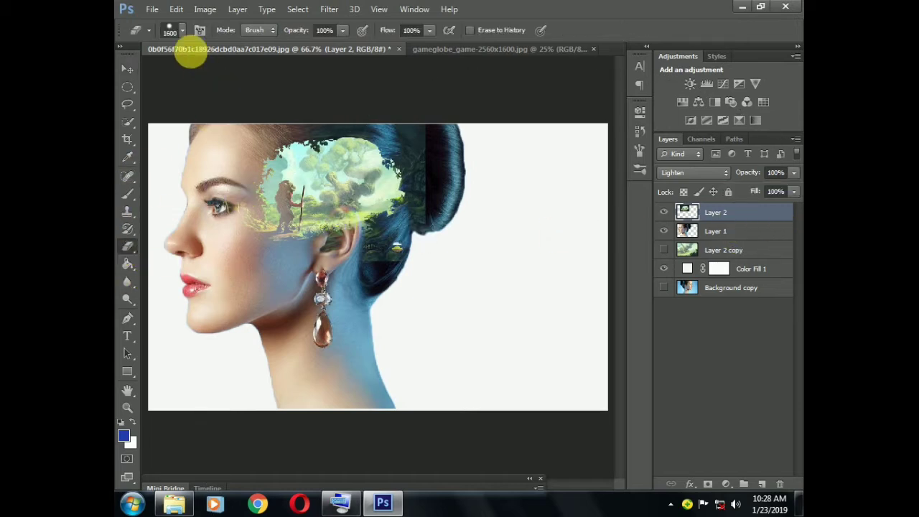
left_click(182, 32)
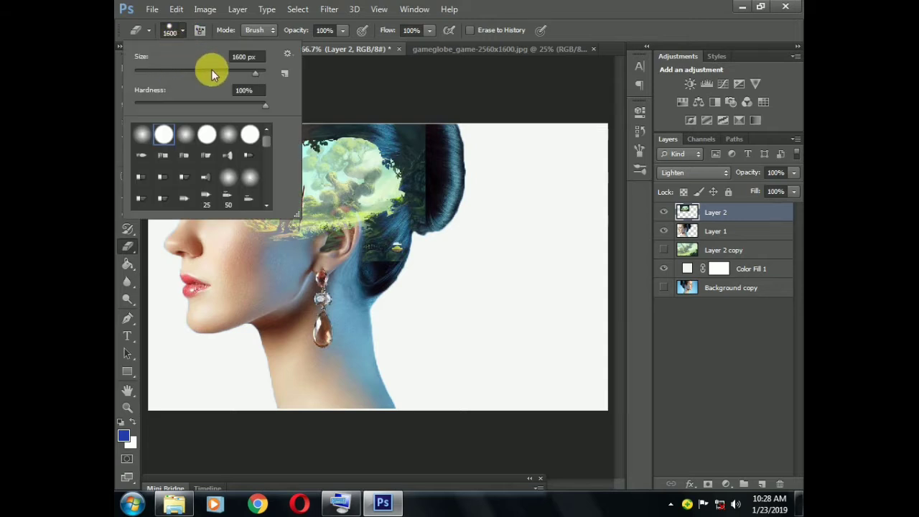
left_click(212, 74)
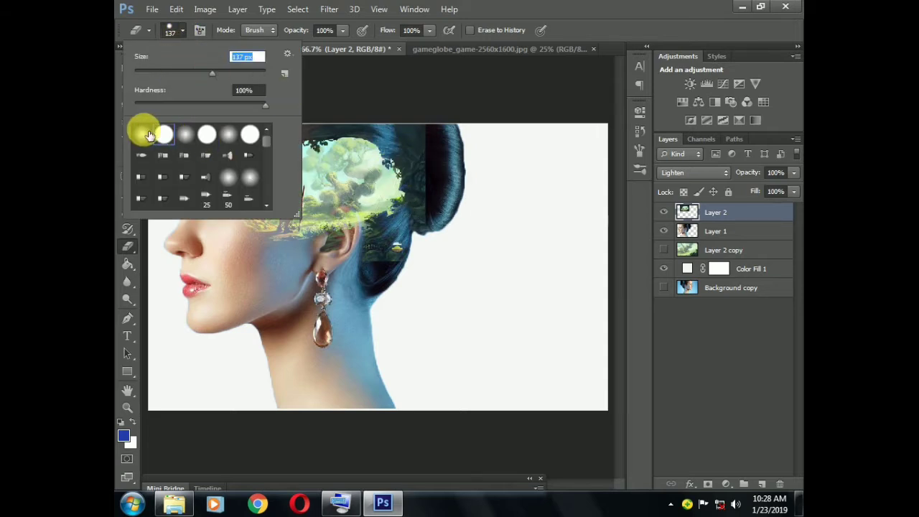
left_click(147, 135)
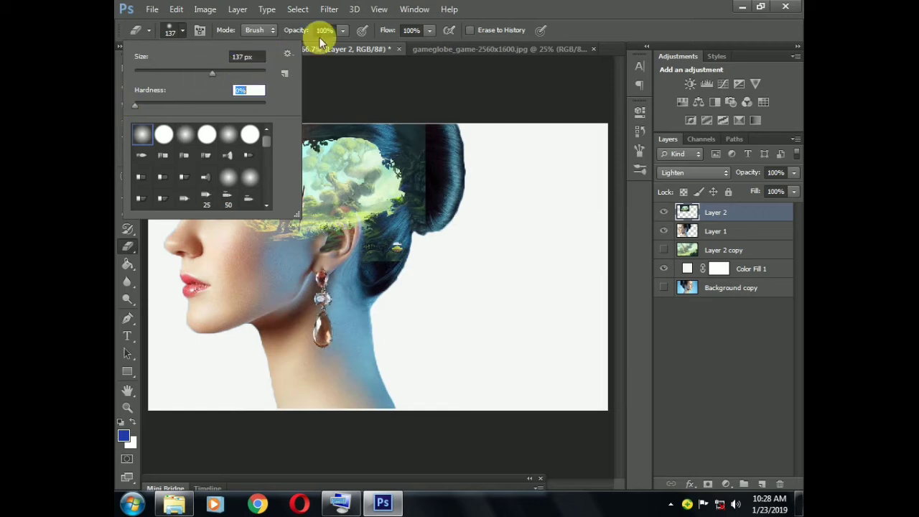
left_click(343, 30)
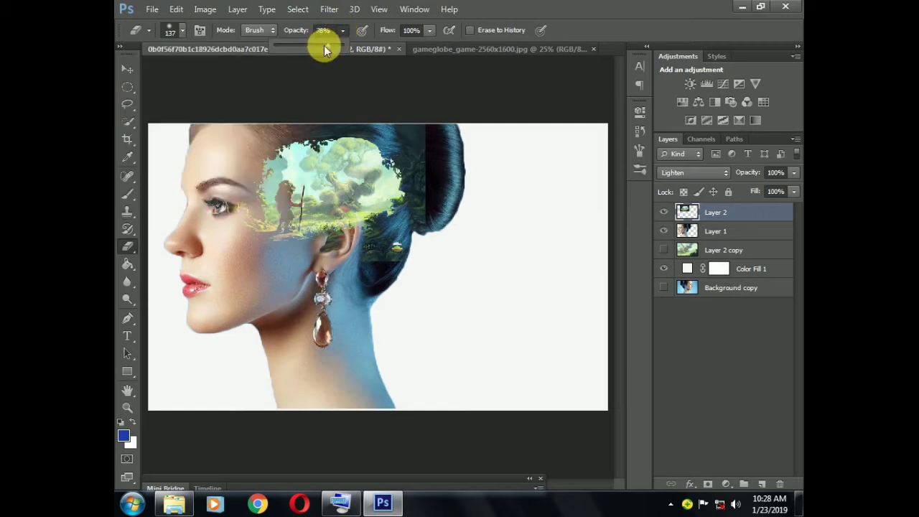
left_click_drag(324, 46, 320, 46)
left_click(455, 227)
mouse_move(455, 227)
left_mouse_down()
mouse_move(409, 284)
mouse_move(451, 265)
mouse_move(393, 296)
left_mouse_up()
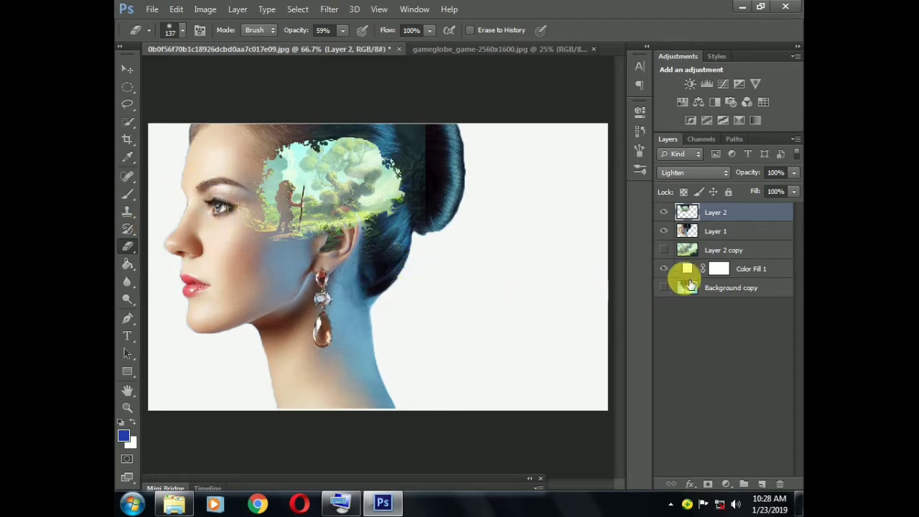
Change the Color Fill 1 background colour to black (000000)
double_click(694, 276)
left_click_drag(471, 356, 479, 401)
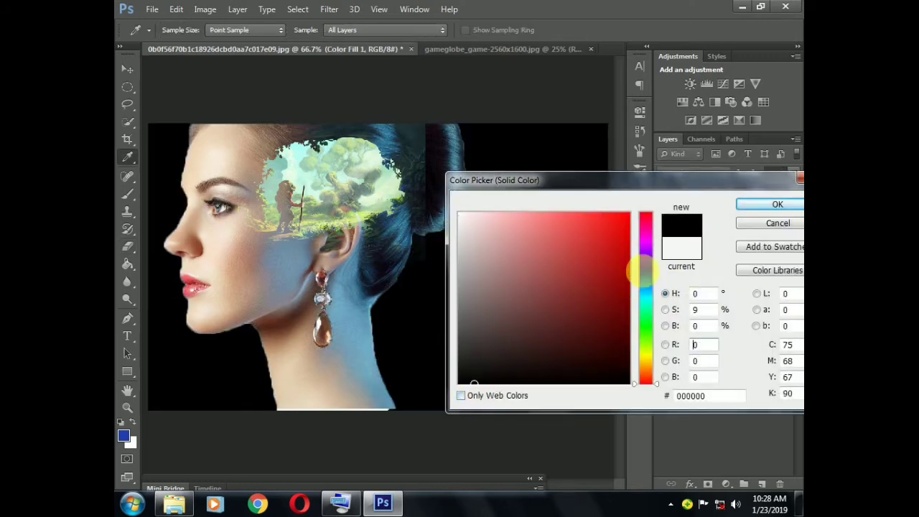
left_click(754, 210)
Erase the remaining hard edges of Layer 2 around the hair bun and the black background
key("e")
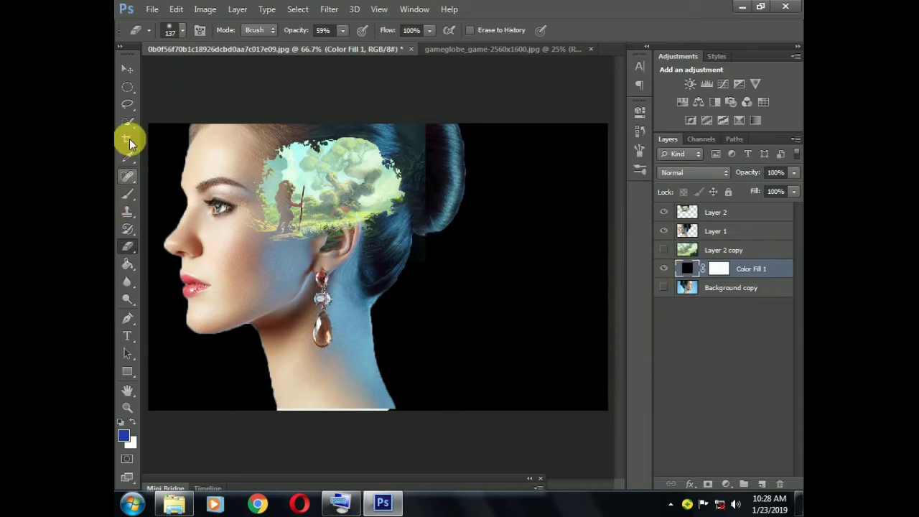
left_click(741, 219)
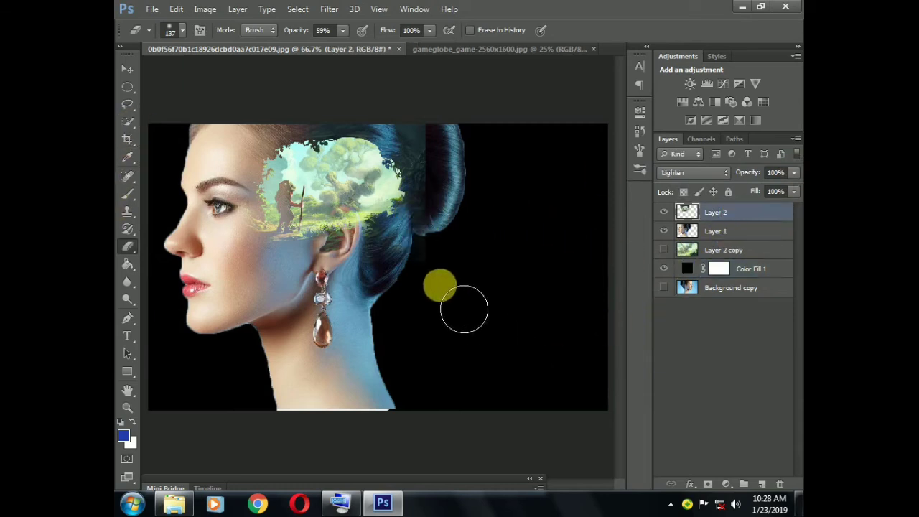
mouse_move(463, 250)
left_mouse_down()
mouse_move(449, 134)
mouse_move(472, 198)
mouse_move(456, 137)
mouse_move(468, 232)
mouse_move(472, 171)
mouse_move(441, 149)
mouse_move(462, 286)
mouse_move(461, 273)
mouse_move(447, 286)
mouse_move(381, 284)
mouse_move(372, 293)
mouse_move(418, 311)
mouse_move(401, 307)
mouse_move(453, 351)
left_mouse_up()
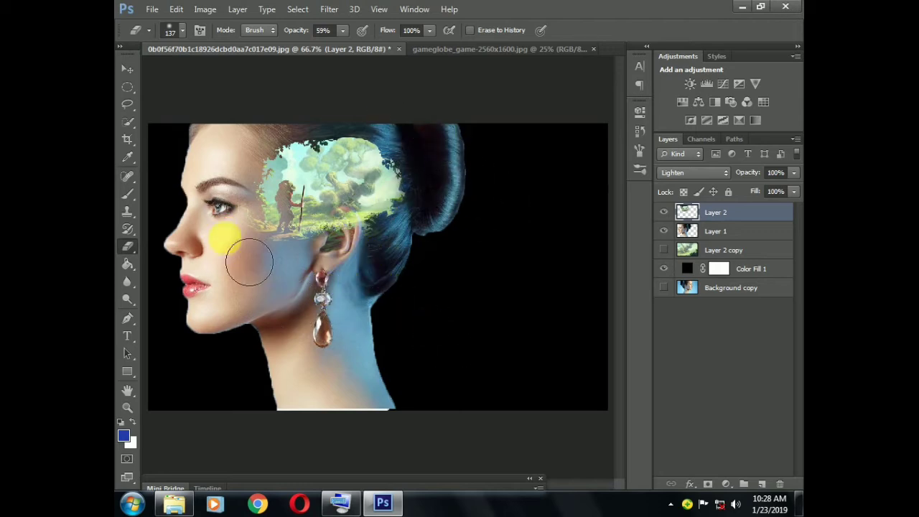
Preview the composite with the Layer 2 copy forest background shown, and hide that layer again
left_click(126, 70)
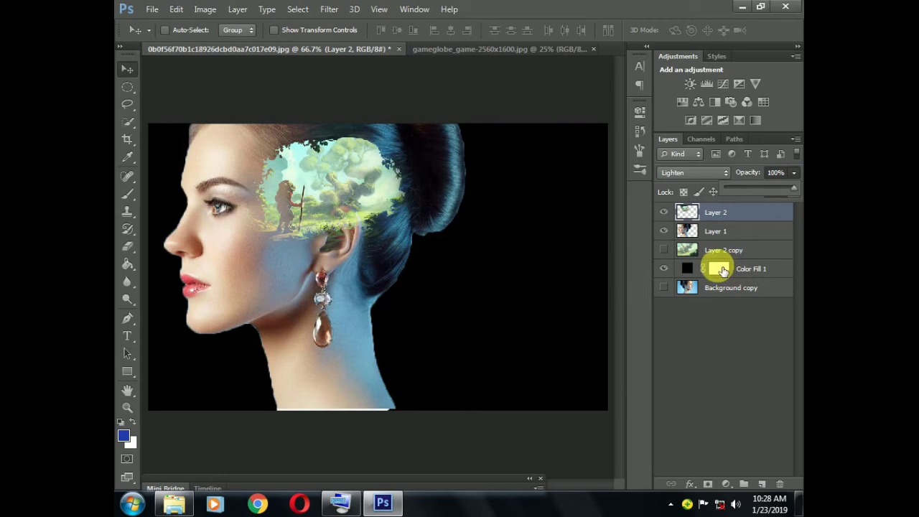
left_click(666, 250)
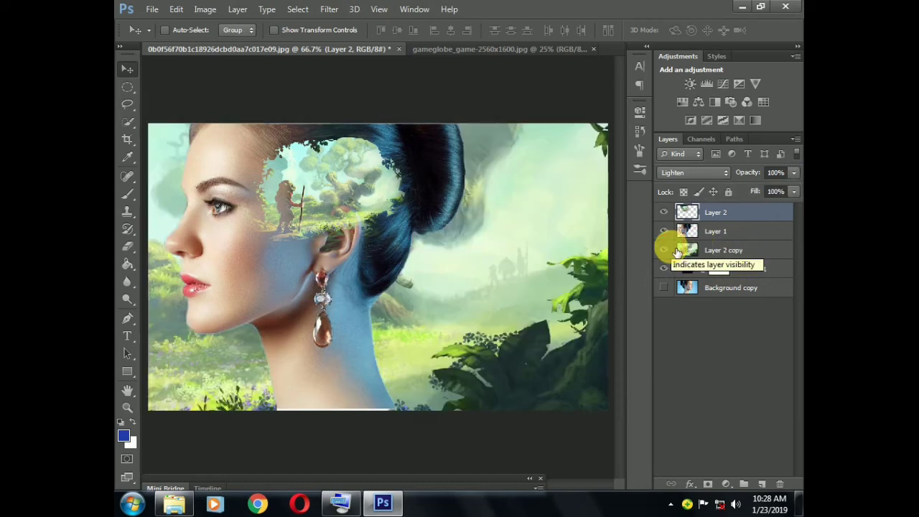
left_click(664, 250)
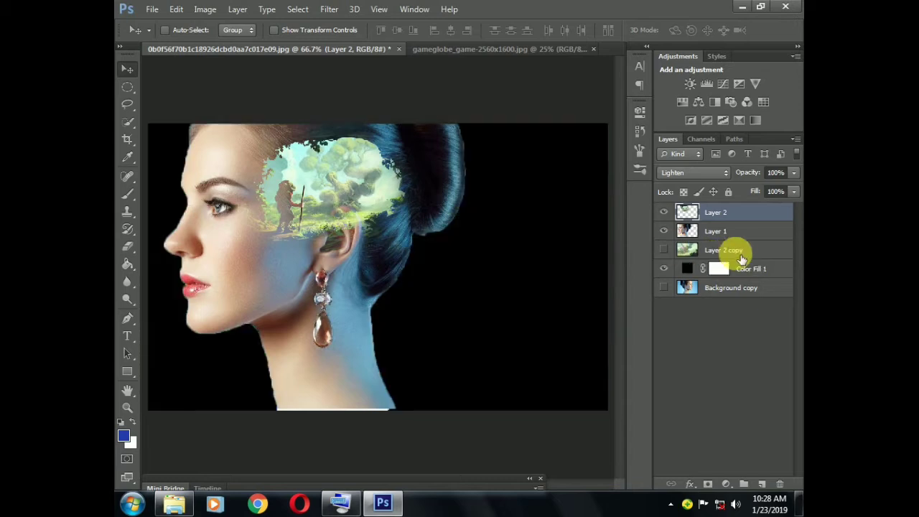
Duplicate Layer 1 within the same document under the name Layer 1 copy
left_click(733, 243)
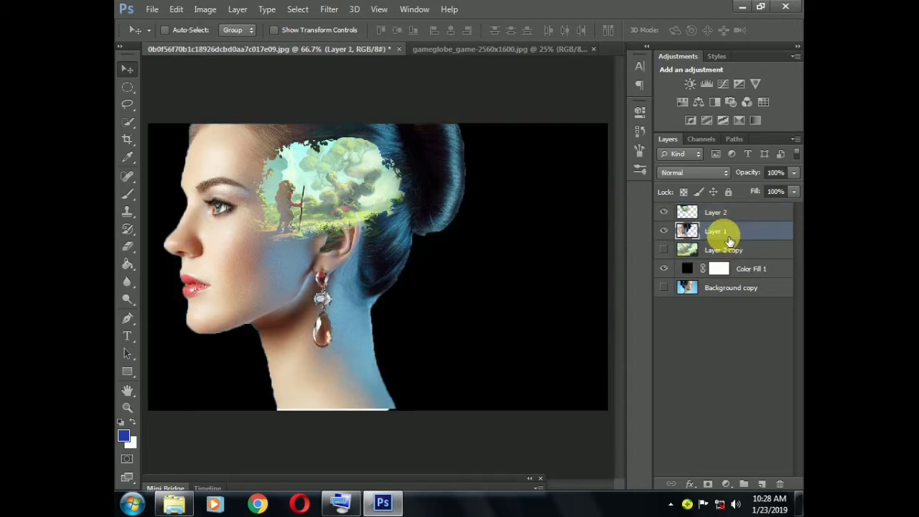
right_click(729, 242)
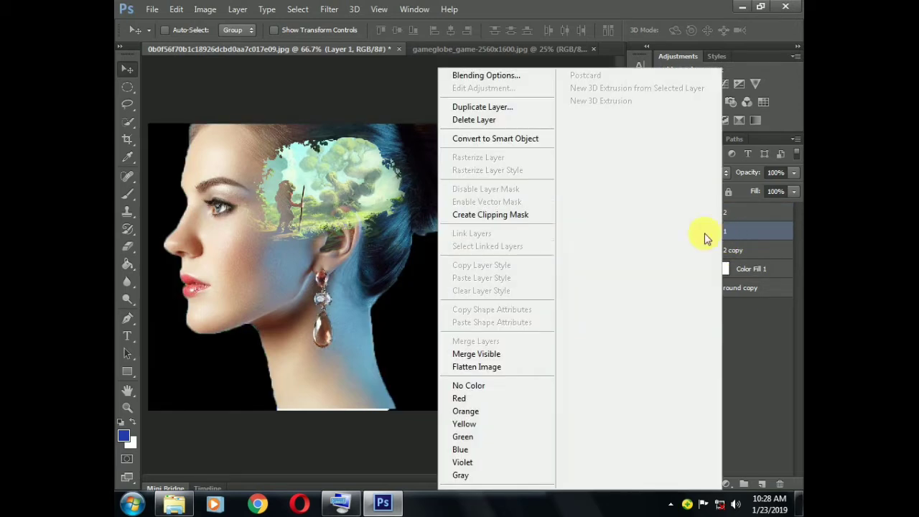
left_click(506, 114)
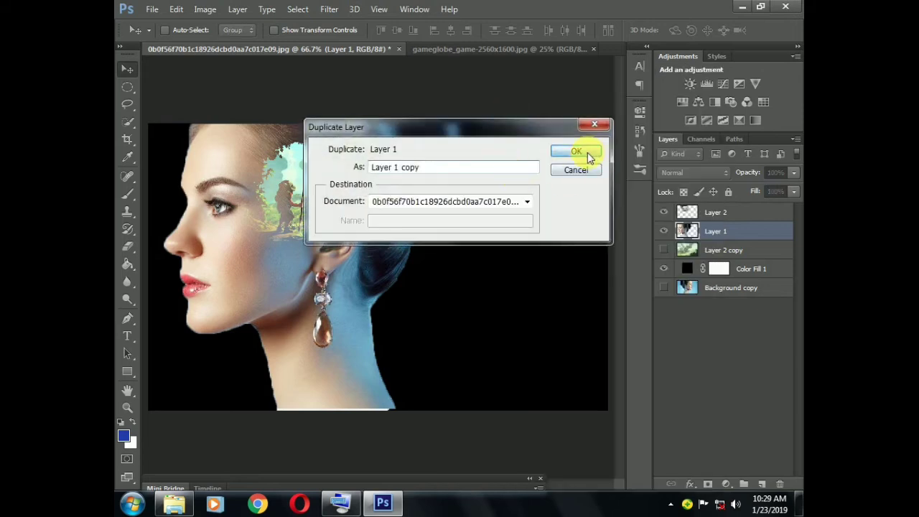
left_click(577, 152)
Load the woman's outline from Layer 1 copy as a selection and add a near-black (040404) solid colour fill layer
left_click(694, 252)
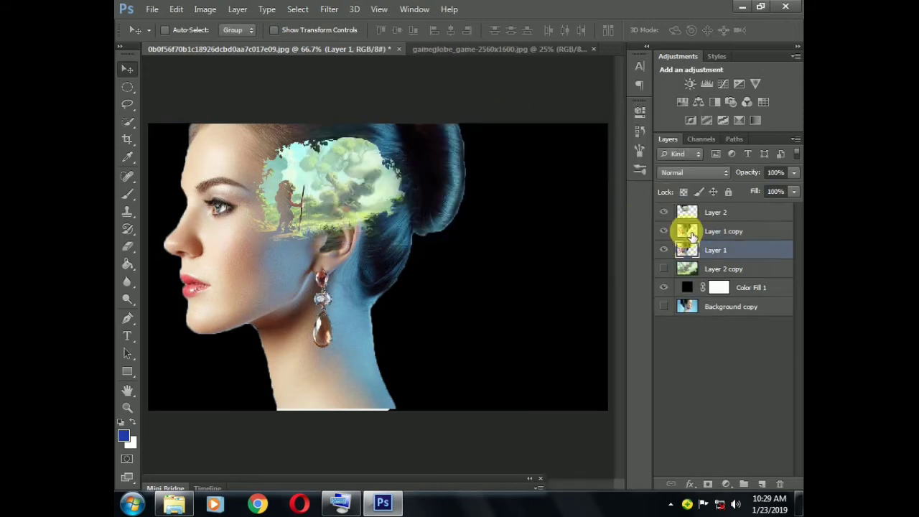
left_click(692, 238)
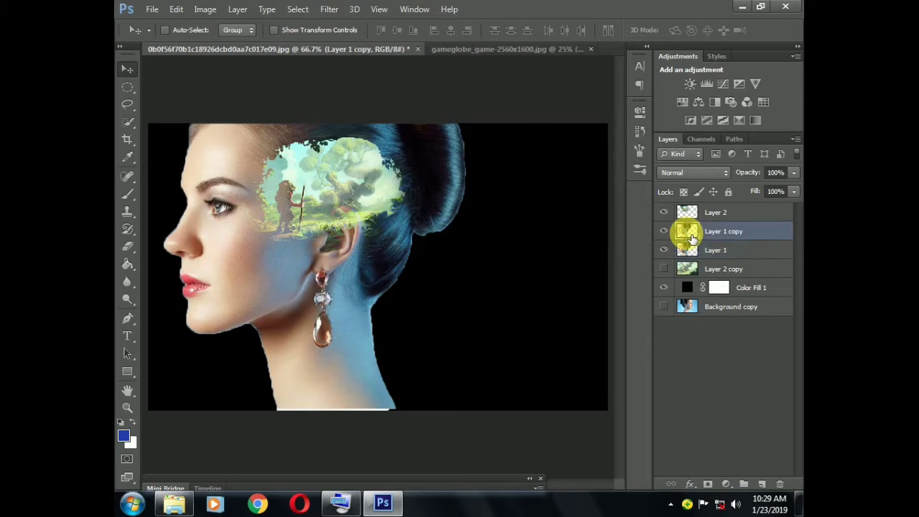
left_click(692, 238, "ctrl")
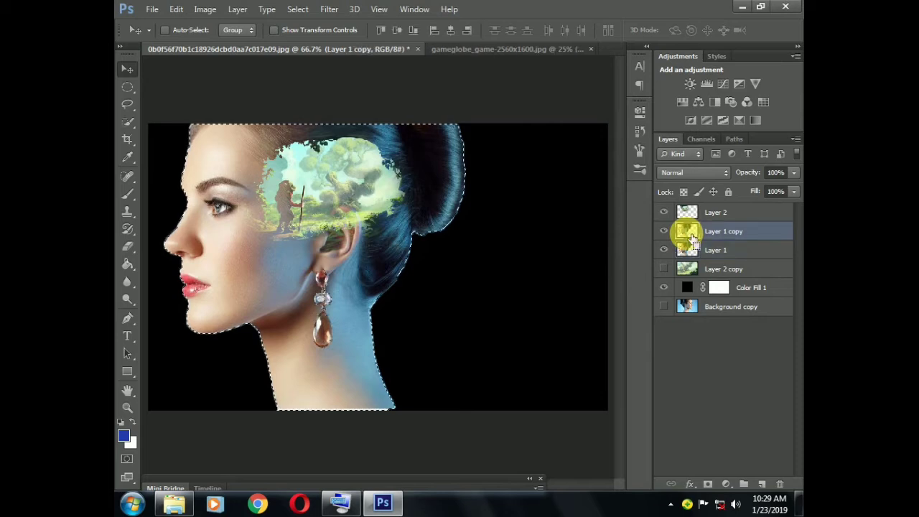
left_click(727, 485)
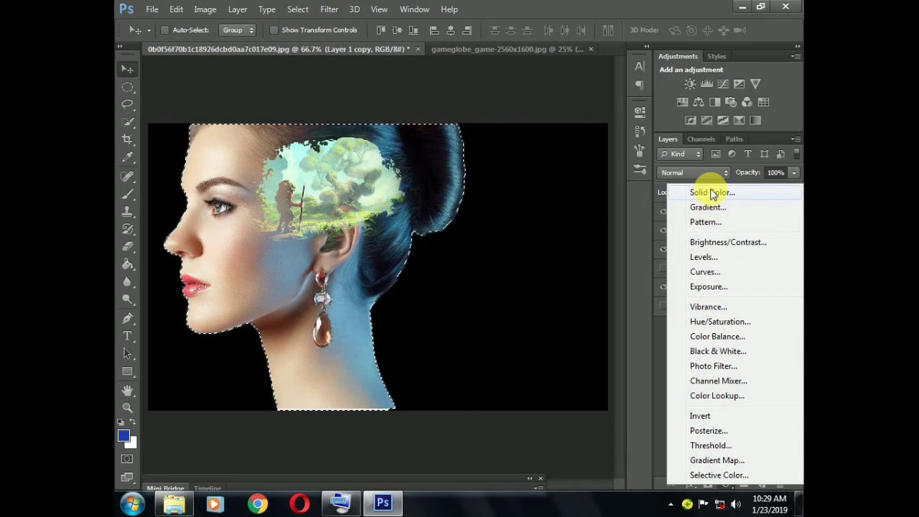
left_click(708, 192)
left_click_drag(504, 355, 464, 381)
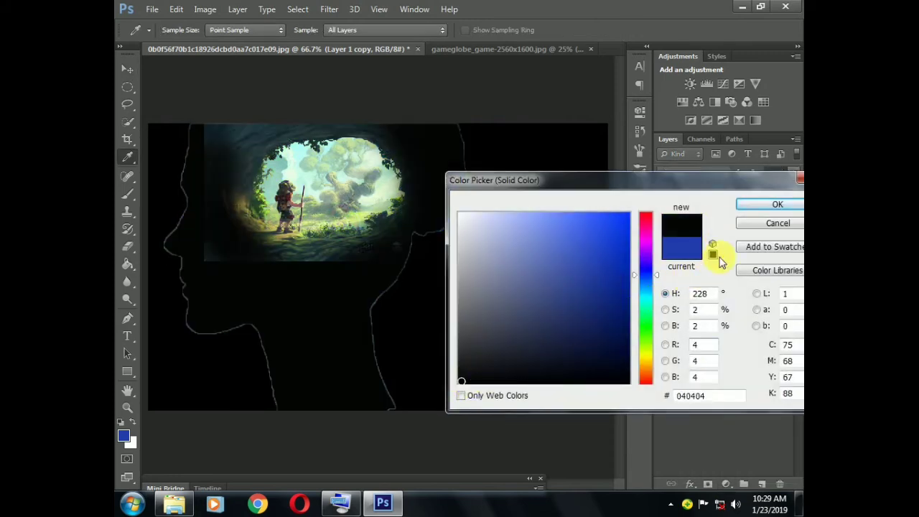
left_click(770, 204)
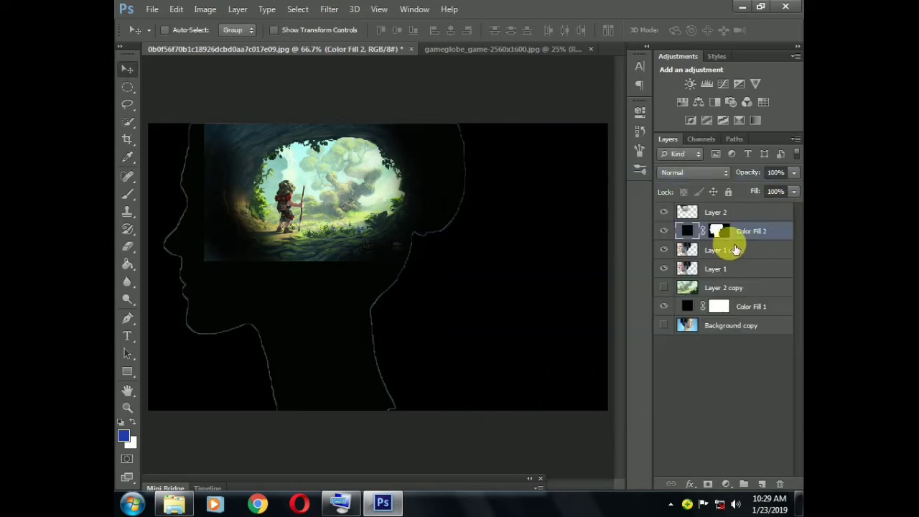
Set the opacity of the dark fill layer over the woman to 75%
left_click(795, 174)
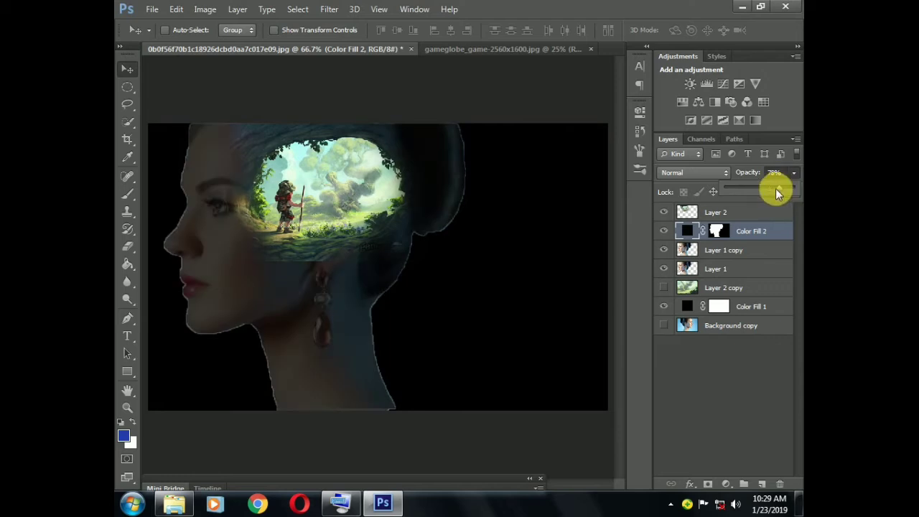
left_click_drag(775, 188, 773, 190)
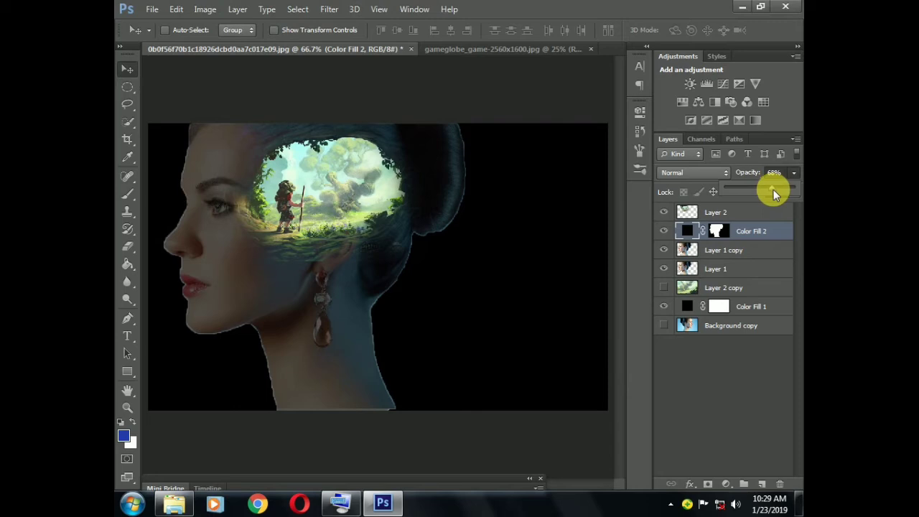
left_click_drag(773, 190, 776, 190)
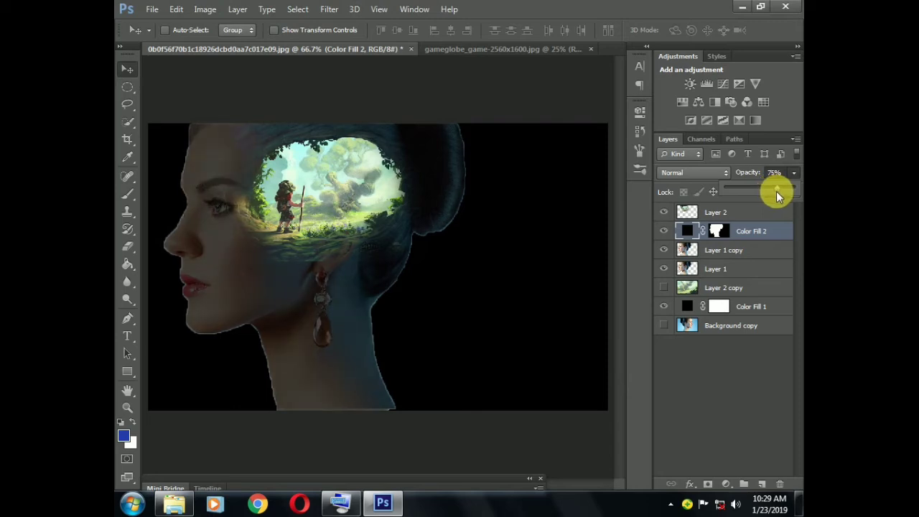
Erase the hard lower edge of the forest image on Layer 2 across the cheek and ear
left_click(729, 215)
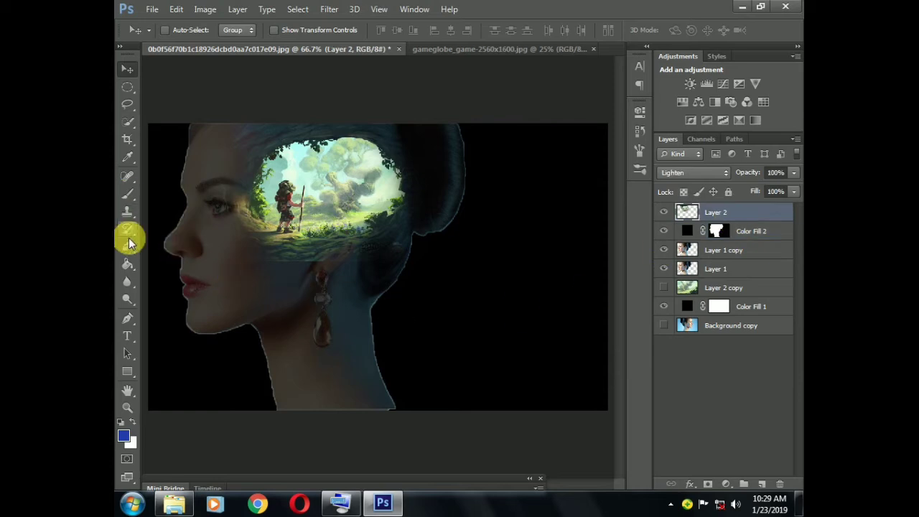
left_click(128, 246)
left_click_drag(248, 287, 431, 305)
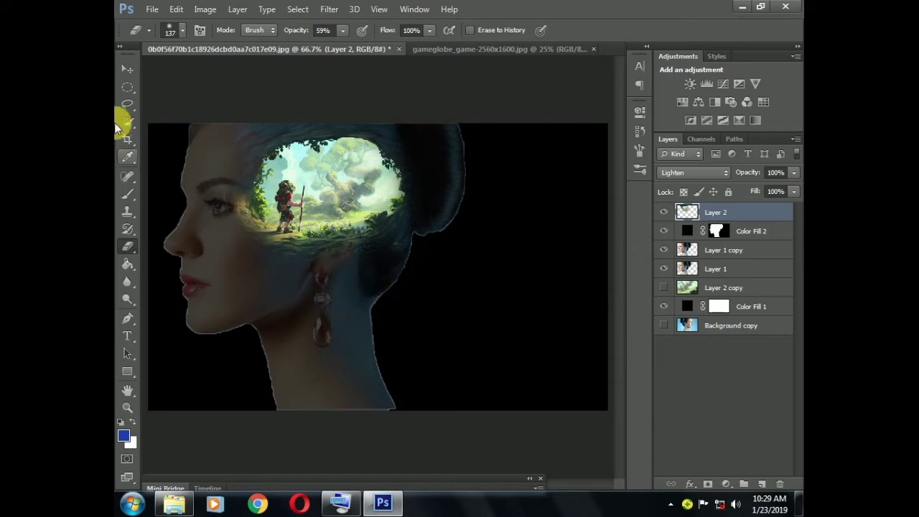
Enlarge the forest cave image on Layer 2 with Free Transform and reposition it to fill the woman's head
left_click(127, 69)
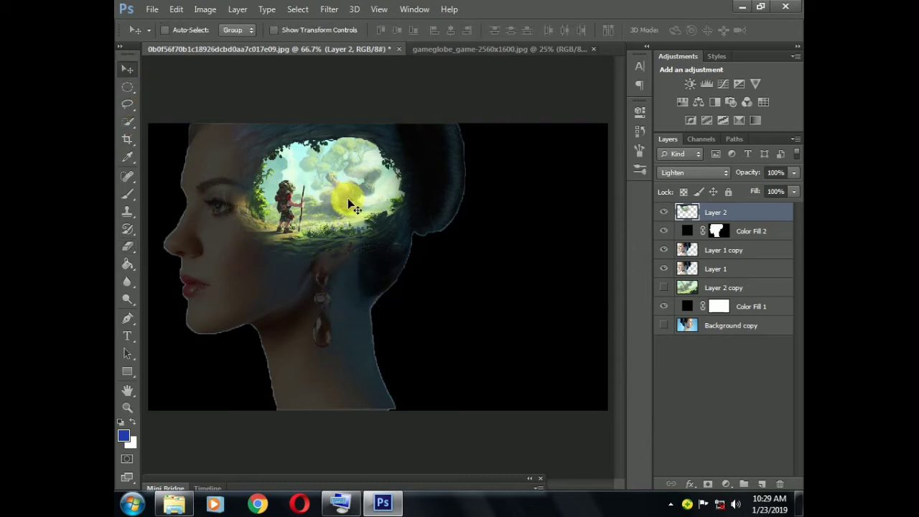
key("ctrl+t")
left_click_drag(206, 266, 153, 307)
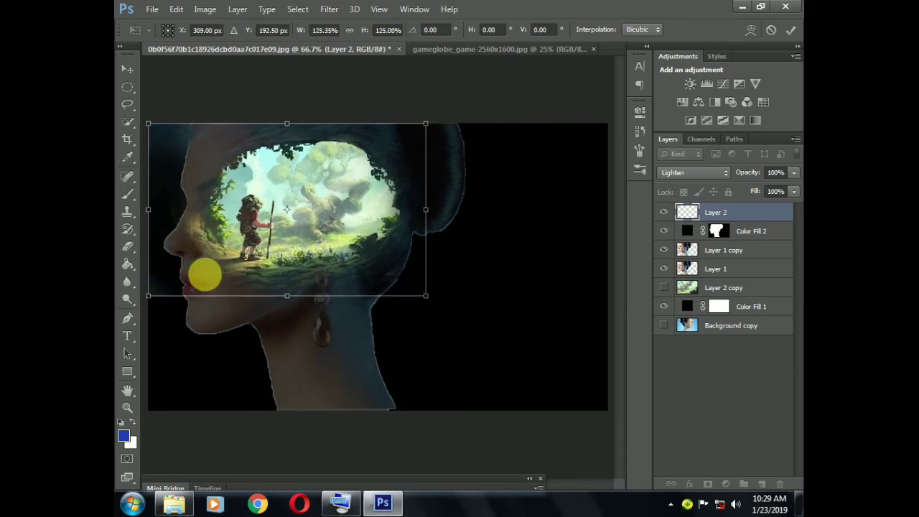
left_click_drag(301, 237, 320, 223)
left_click_drag(441, 281, 474, 323)
left_click_drag(378, 249, 346, 238)
key("Return")
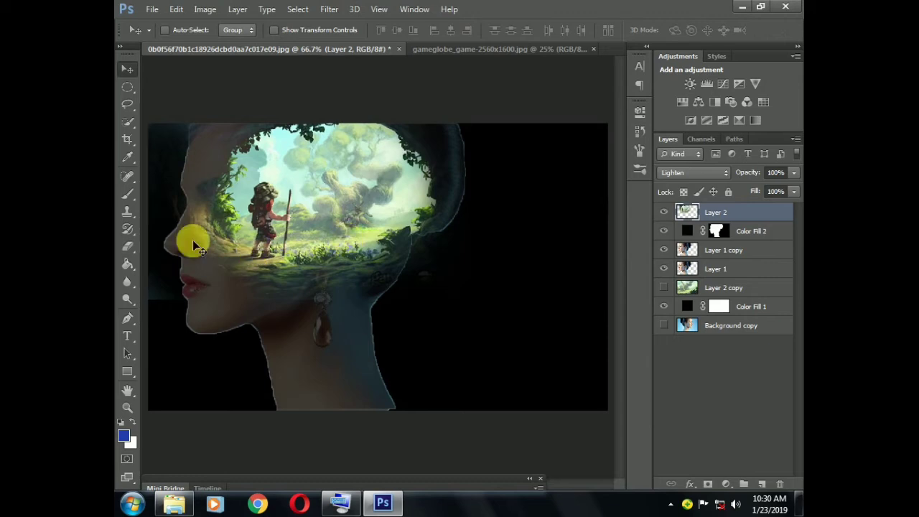
Erase the forest image on Layer 2 where it spills over the face and past the neck, using 59% opacity
left_click(127, 247)
mouse_move(212, 131)
left_mouse_down()
mouse_move(197, 234)
mouse_move(205, 176)
mouse_move(195, 225)
mouse_move(191, 175)
mouse_move(198, 243)
mouse_move(186, 218)
mouse_move(179, 247)
mouse_move(189, 302)
mouse_move(204, 281)
mouse_move(200, 264)
mouse_move(217, 314)
mouse_move(308, 338)
mouse_move(453, 331)
mouse_move(486, 264)
mouse_move(461, 325)
mouse_move(460, 292)
mouse_move(451, 317)
mouse_move(458, 287)
mouse_move(462, 337)
mouse_move(450, 364)
mouse_move(431, 344)
left_mouse_up()
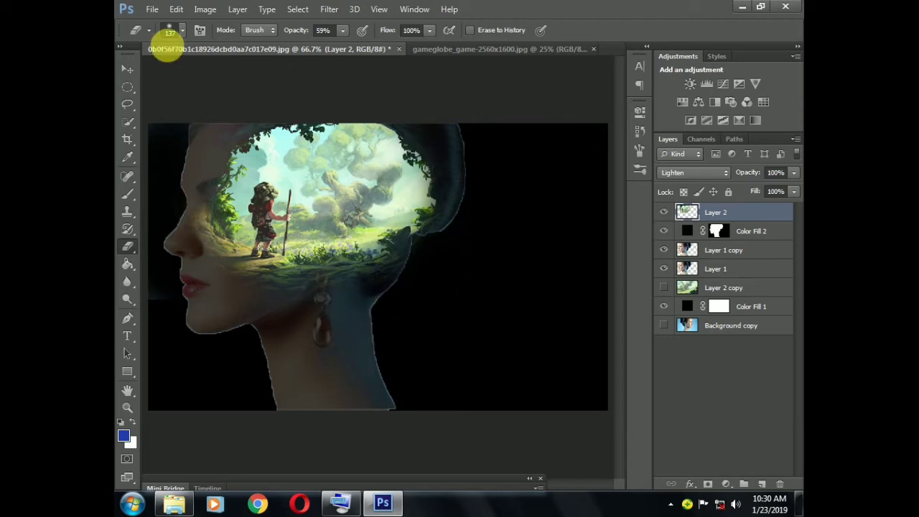
left_click(127, 69)
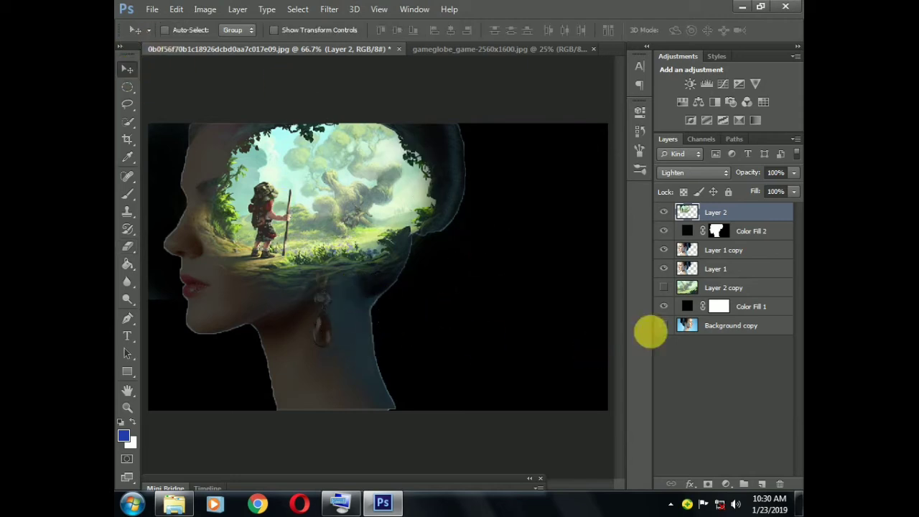
Show the Layer 2 copy forest background behind the woman and nudge the forest imagery into position
left_click(663, 288)
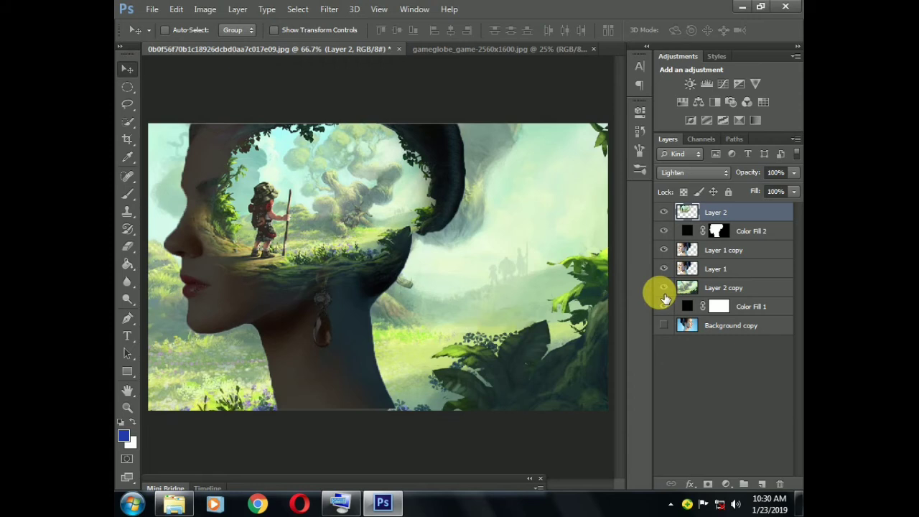
mouse_move(478, 309)
left_mouse_down()
mouse_move(500, 321)
mouse_move(480, 309)
mouse_move(522, 315)
mouse_move(585, 347)
mouse_move(520, 299)
mouse_move(490, 302)
left_mouse_up()
left_click(729, 289)
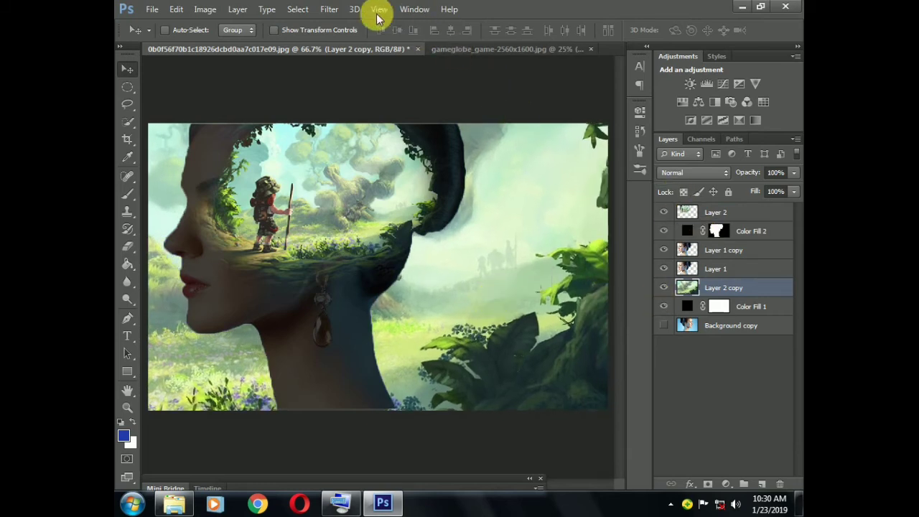
Apply a minimal Motion Blur at a 0° angle to the forest background on Layer 2 copy
left_click(329, 9)
mouse_move(365, 164)
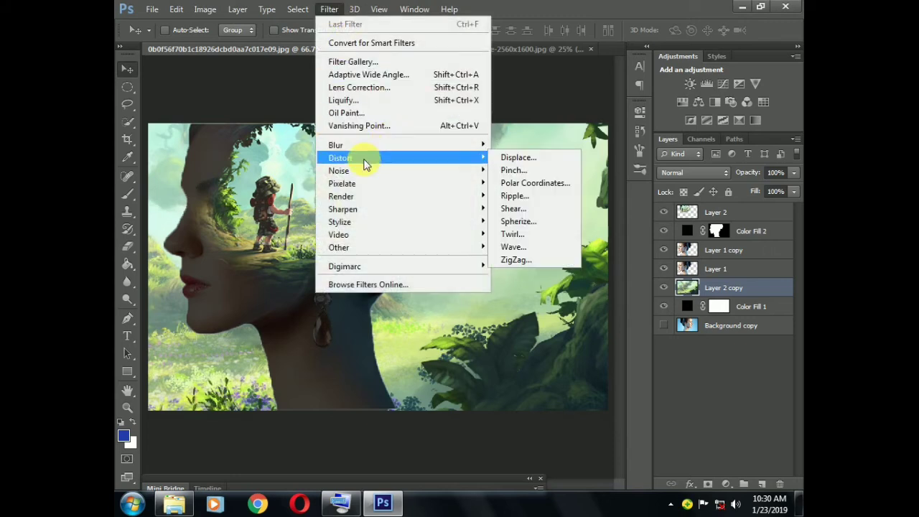
mouse_move(360, 148)
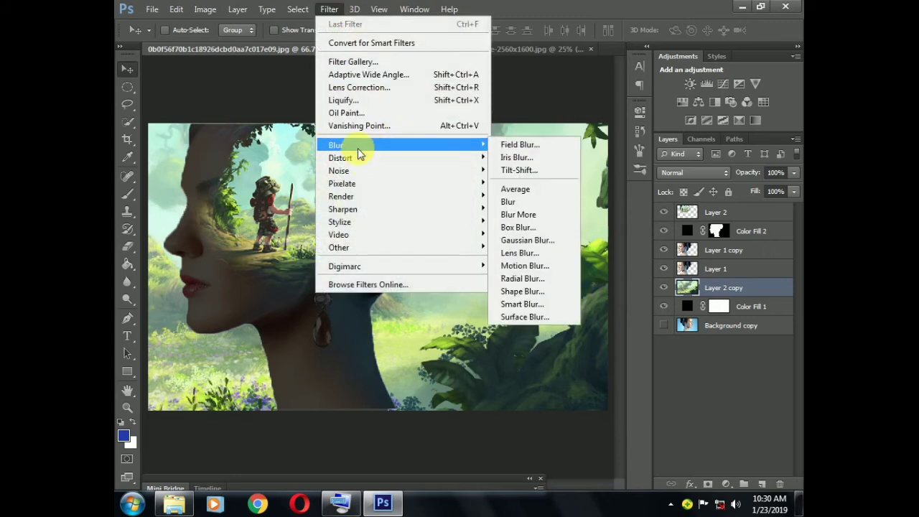
left_click(534, 267)
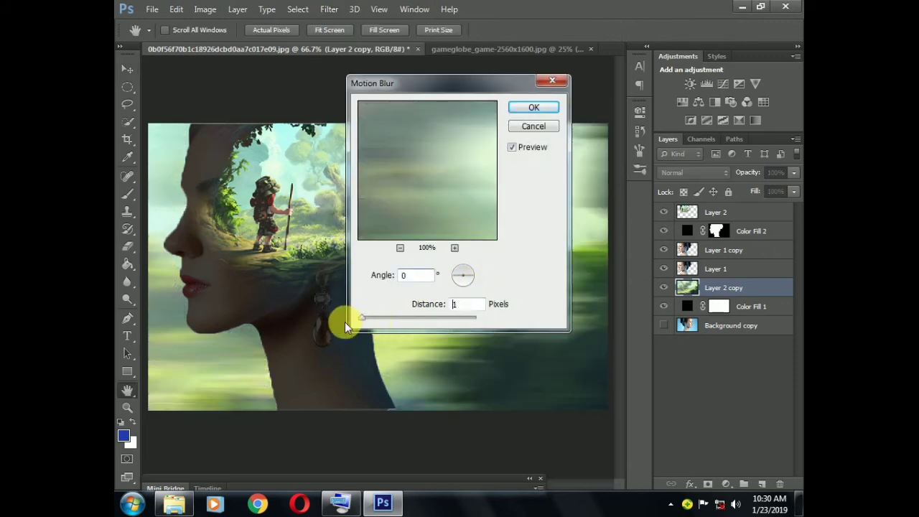
left_click(436, 303)
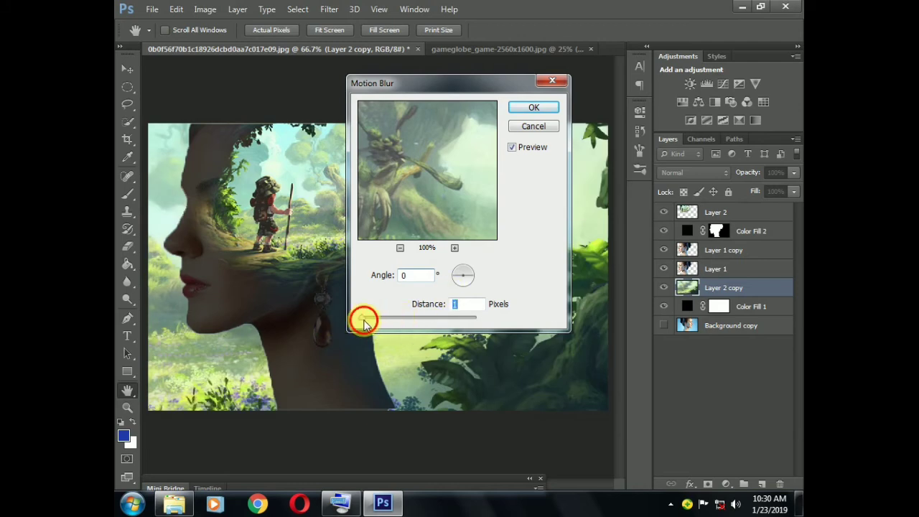
left_click_drag(365, 320, 365, 321)
left_click(535, 108)
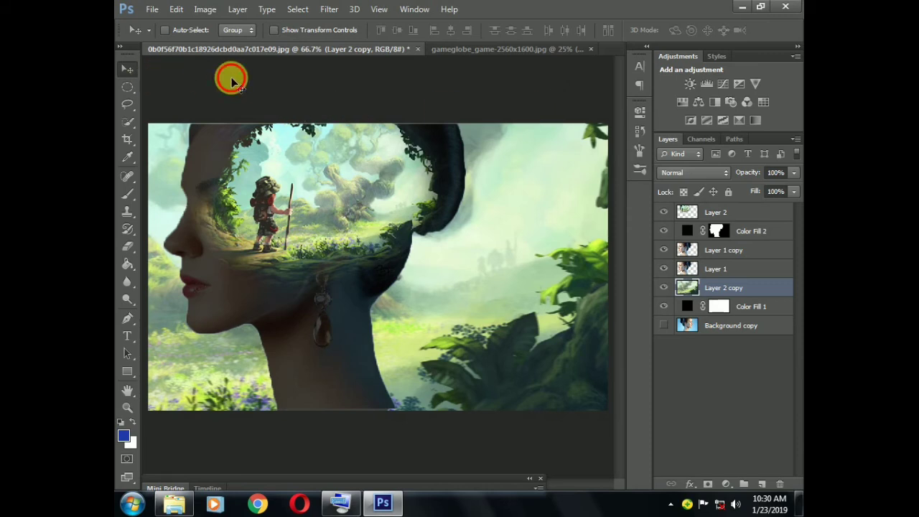
Darken the woman further by setting the Color Fill 2 layer's opacity to 86%
left_click(744, 209)
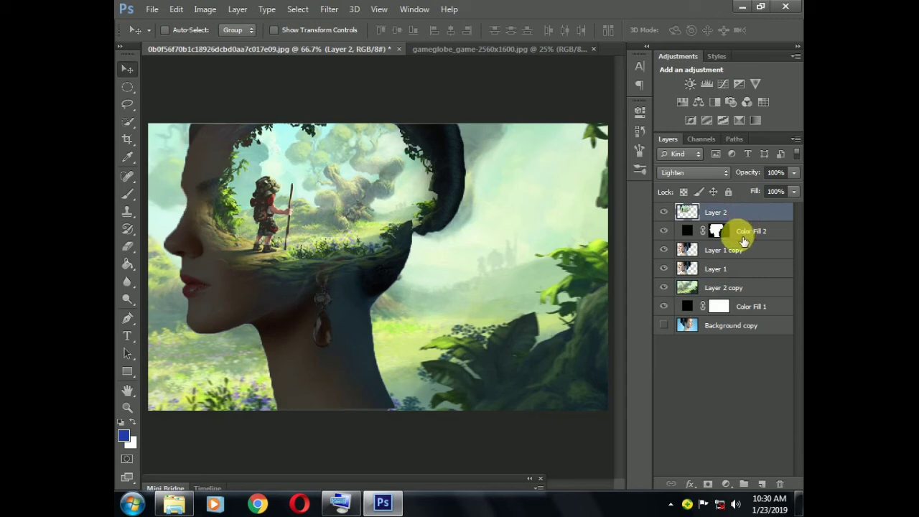
left_click(749, 237)
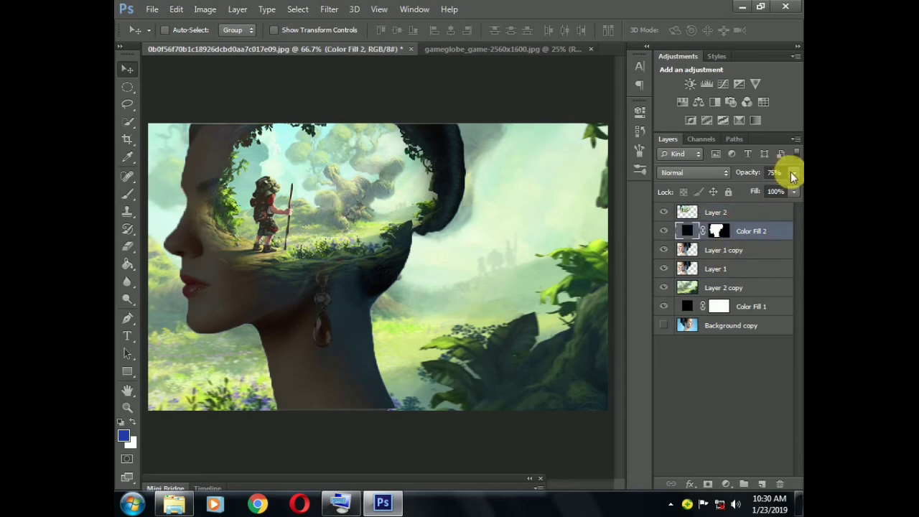
left_click(794, 173)
left_click_drag(793, 186, 784, 192)
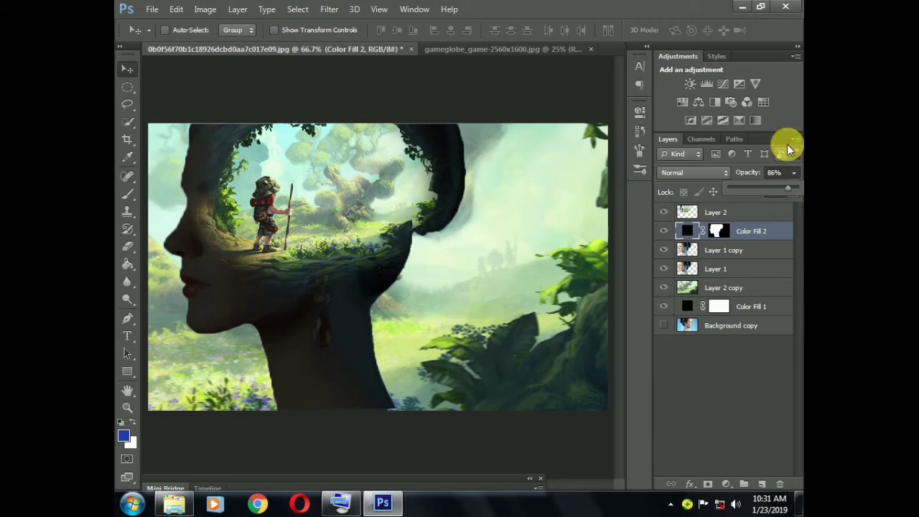
left_click(710, 363)
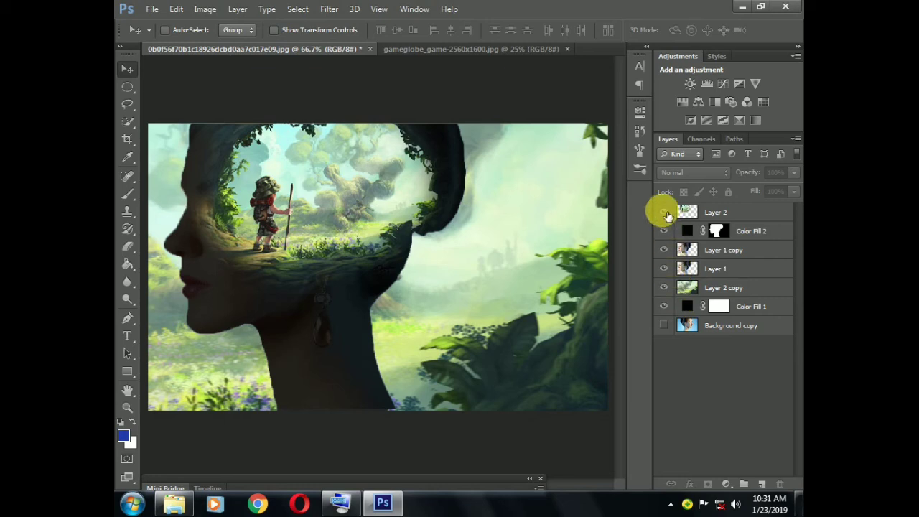
Try darkening the composite with a Curves adjustment layer above Layer 2, and delete that adjustment layer
left_click(749, 219)
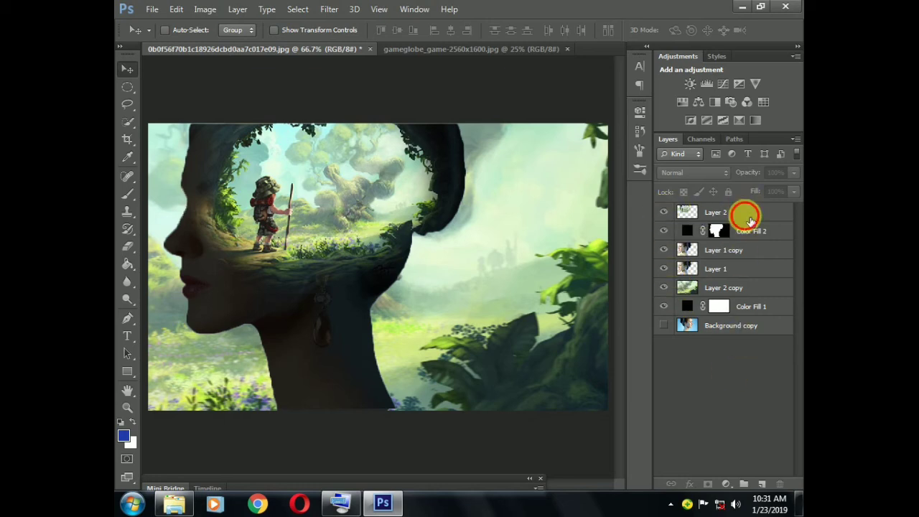
left_click(726, 484)
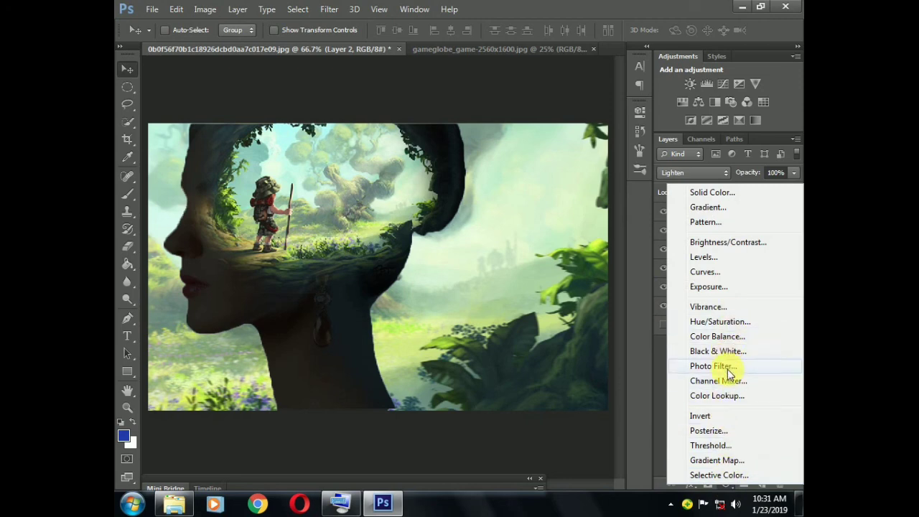
left_click(718, 272)
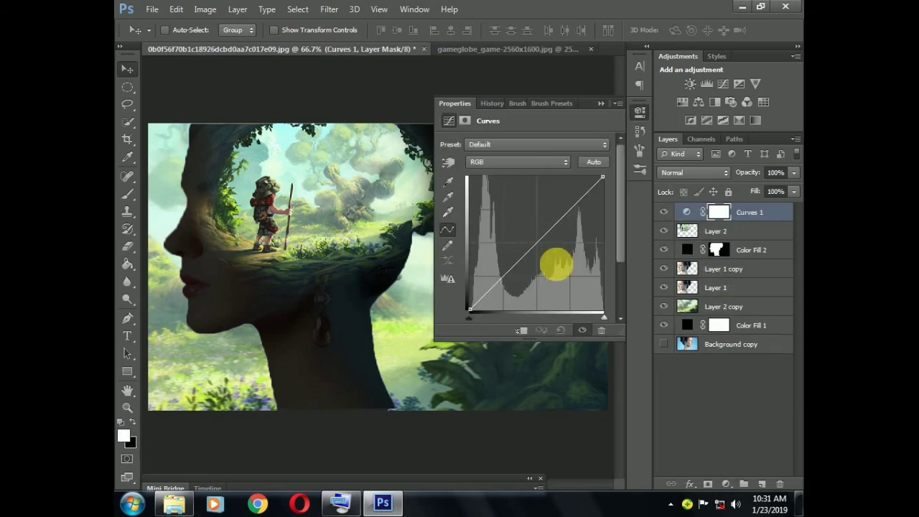
left_click(526, 332)
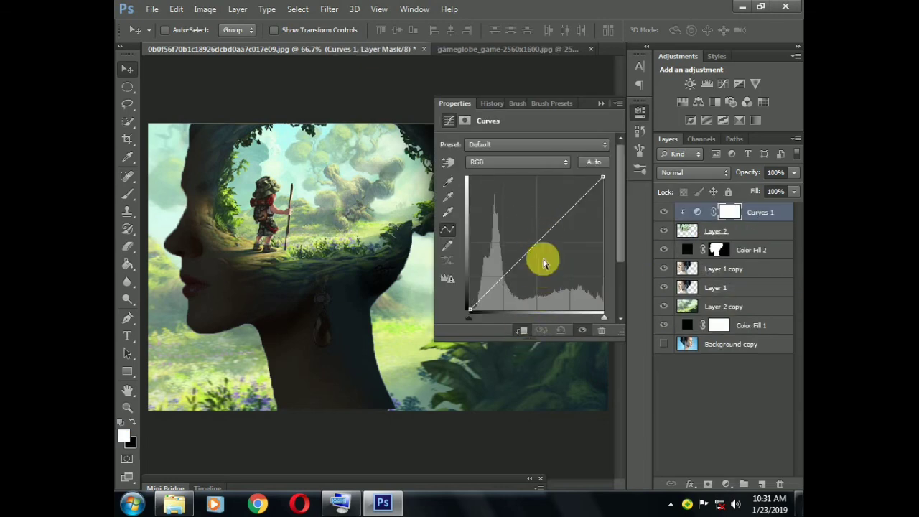
left_click_drag(540, 240, 527, 277)
left_click(523, 329)
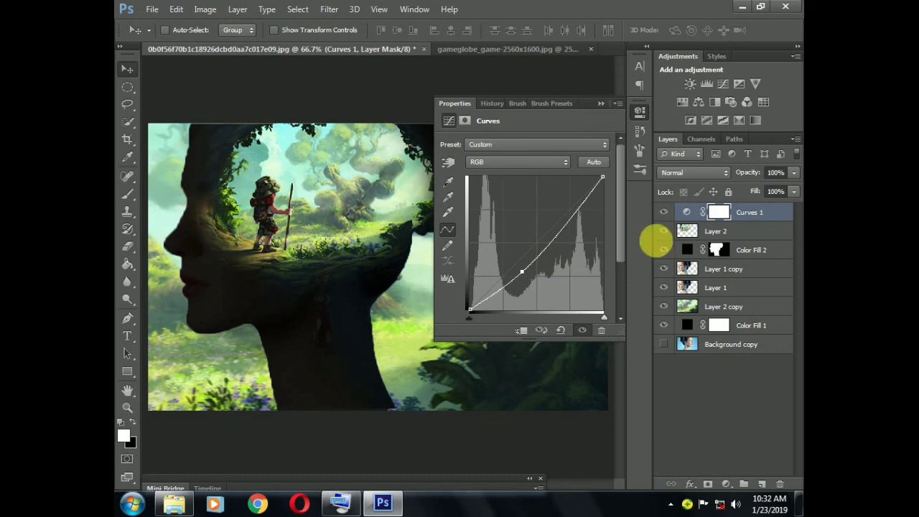
left_click(602, 330)
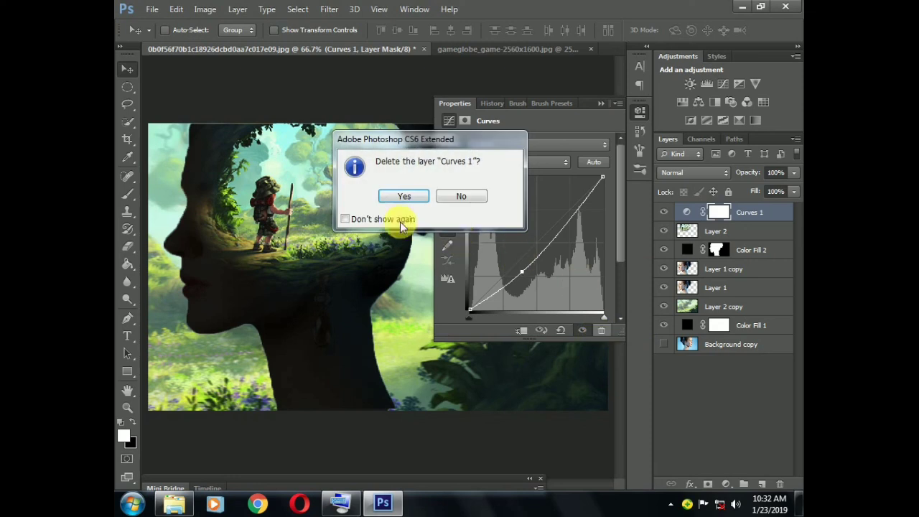
left_click(396, 199)
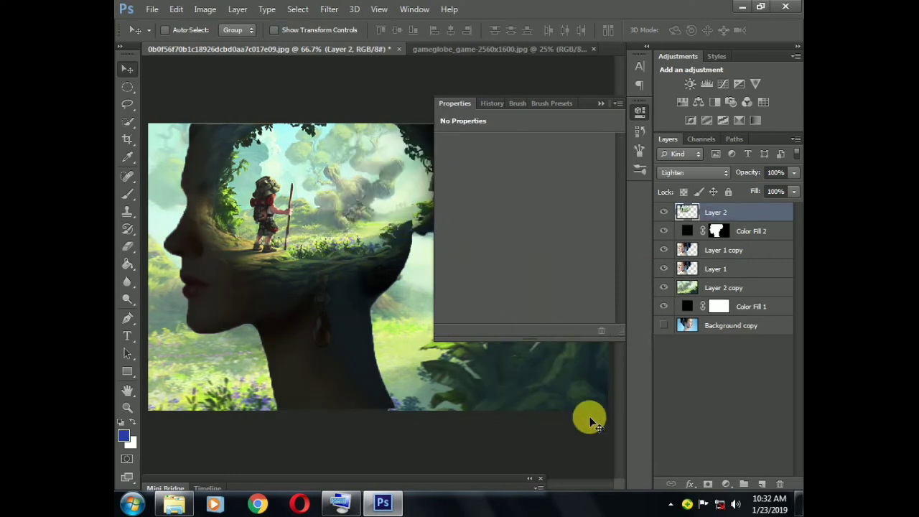
Add a Hue/Saturation adjustment layer above Layer 2, set Lightness to -30 and shift the hue so the greens turn warmer and yellower
left_click(726, 484)
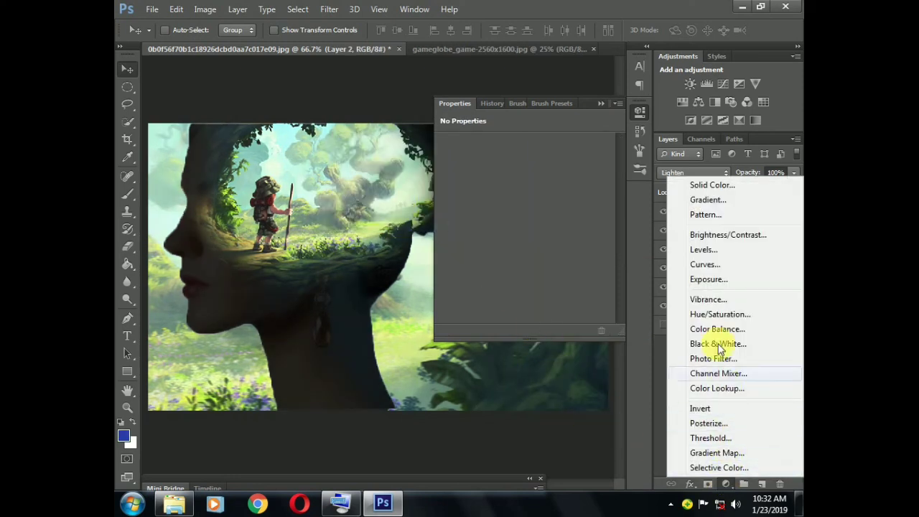
left_click(707, 314)
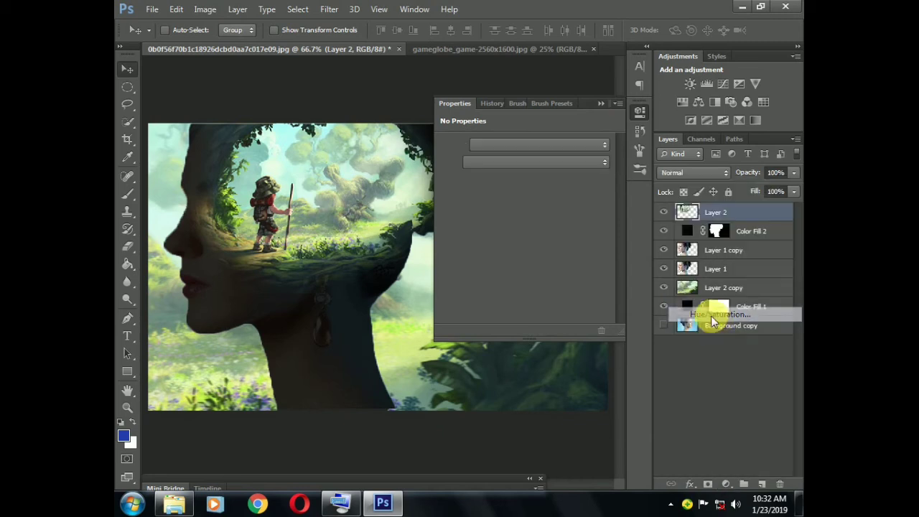
left_click_drag(528, 249, 500, 249)
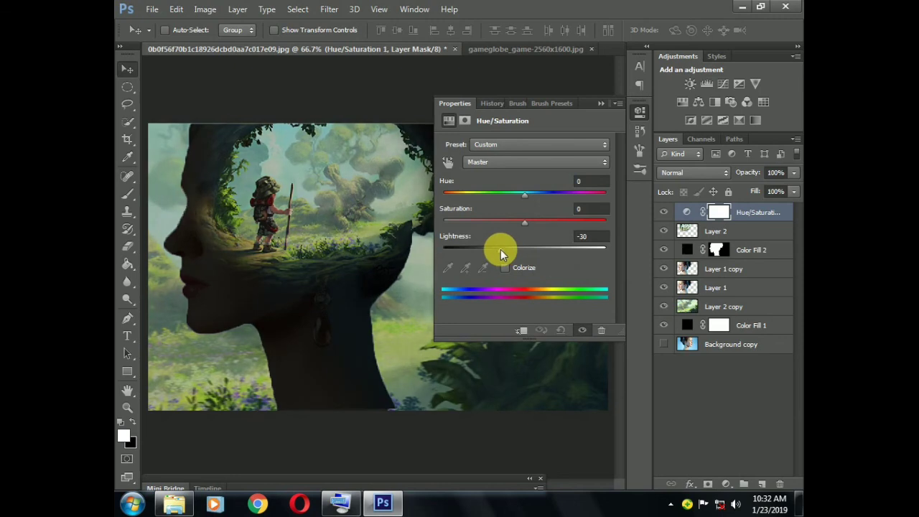
left_click_drag(527, 195, 535, 215)
left_click(597, 105)
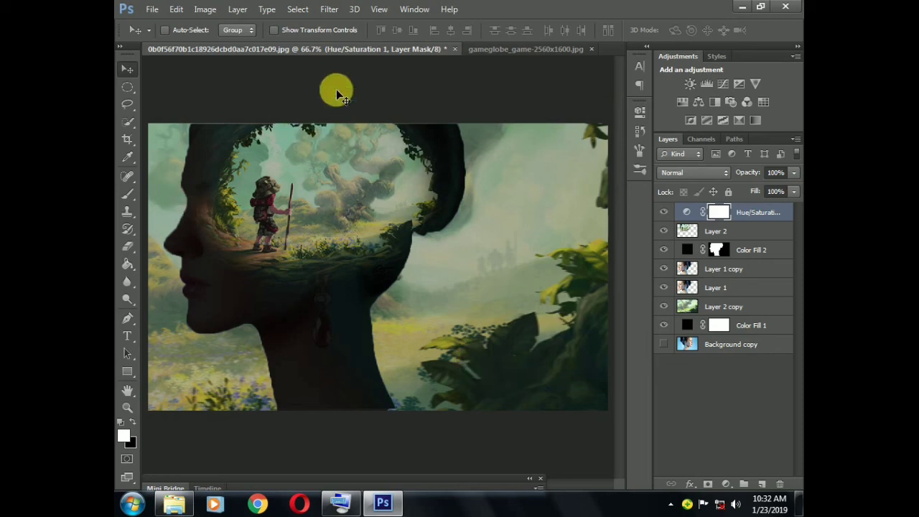
Compare the composite with and without Color Fill 2 and Layer 2 by toggling their visibility, leaving both shown and no layer selected
left_click(666, 288)
left_click(666, 252)
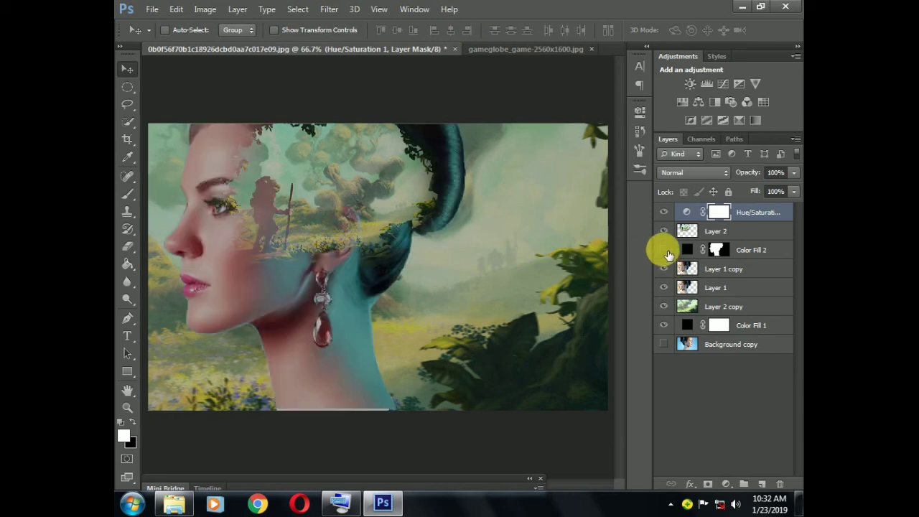
left_click(666, 251)
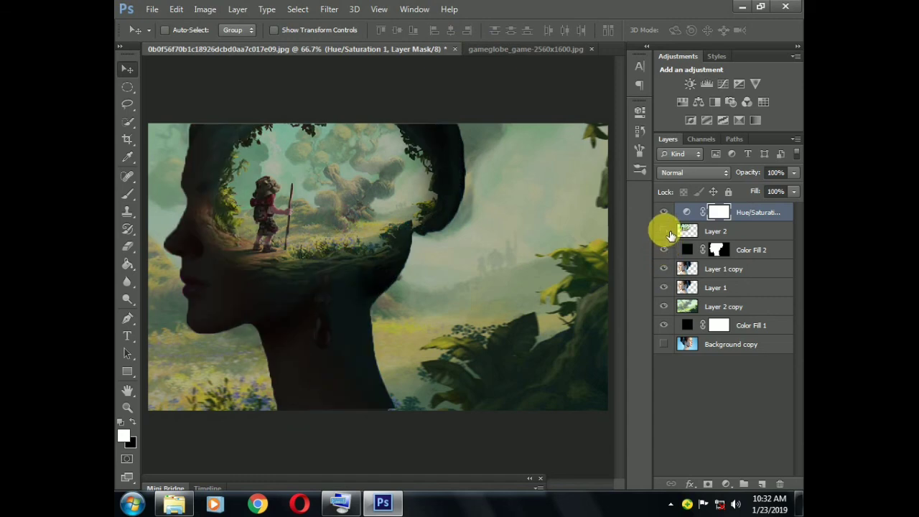
left_click(666, 232)
left_click(666, 231)
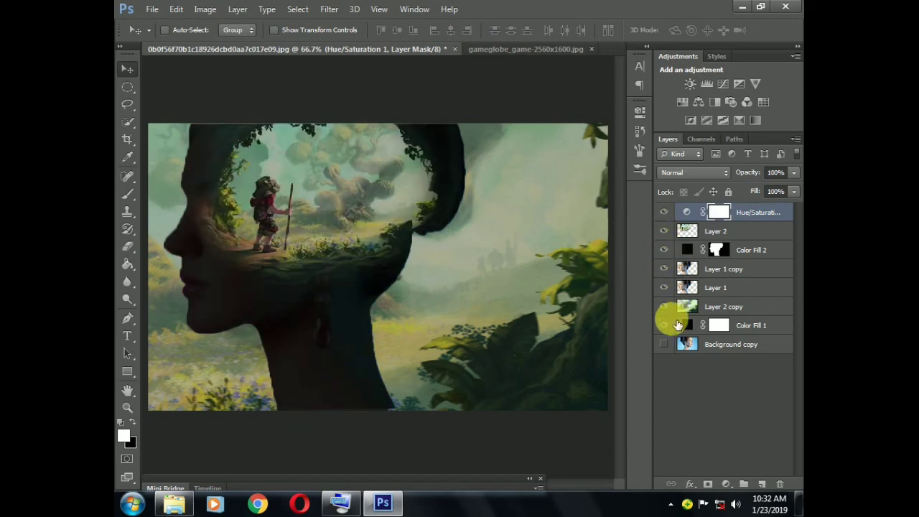
left_click(697, 421)
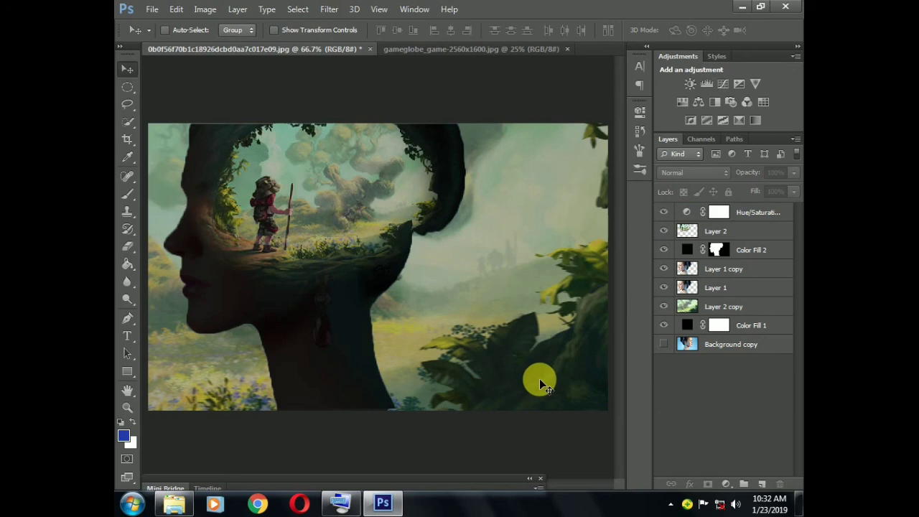